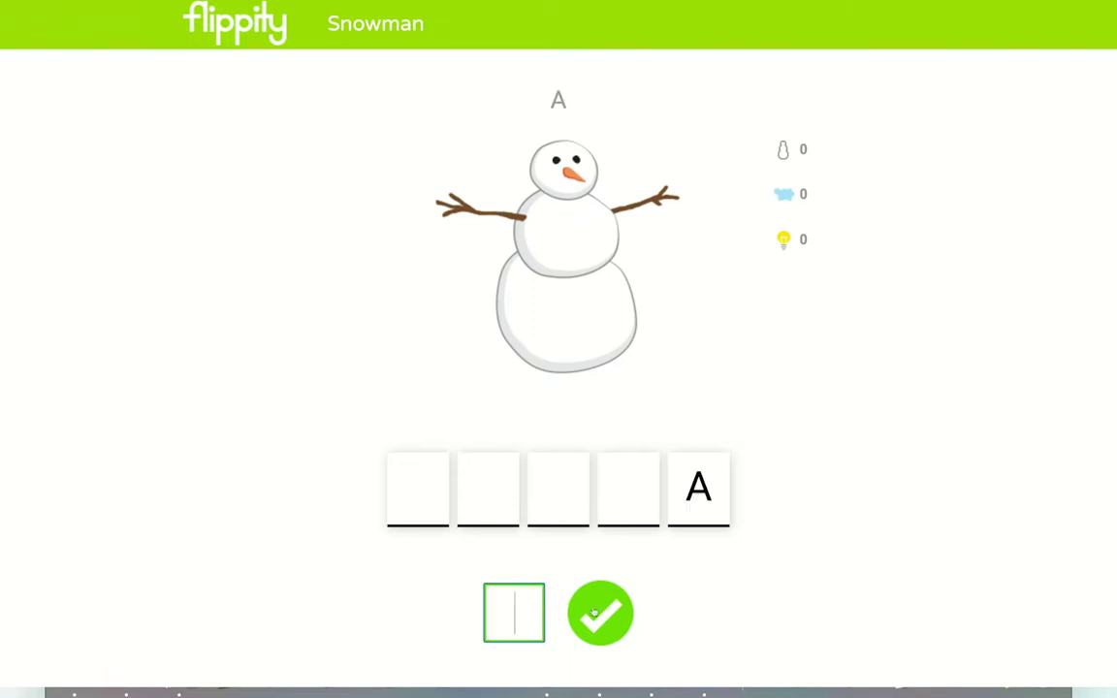
key("Return")
Step: Guess A, F, E, R and T in the Snowman demo round
type("f")
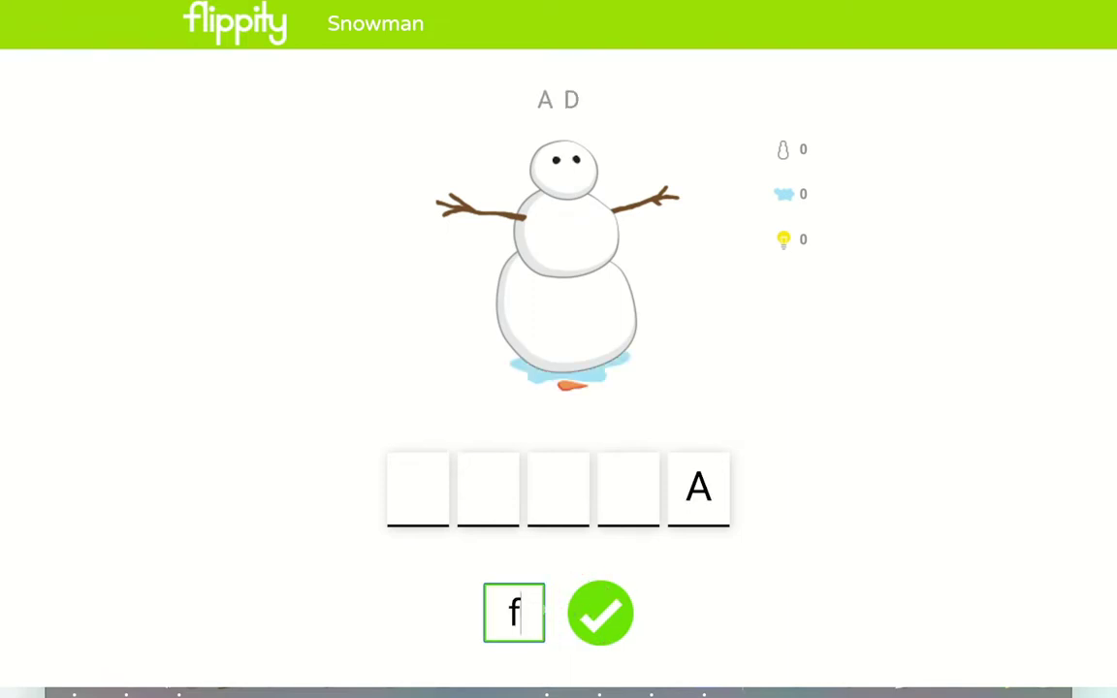
left_click(572, 613)
type("e")
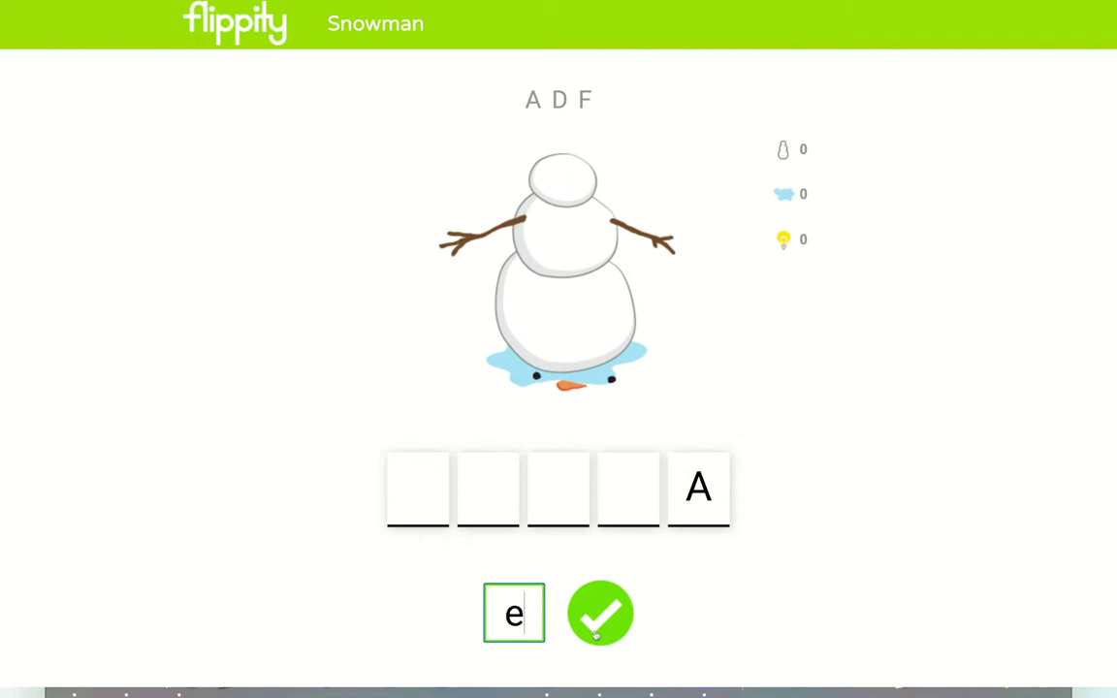
key("Return")
type("r")
key("Return")
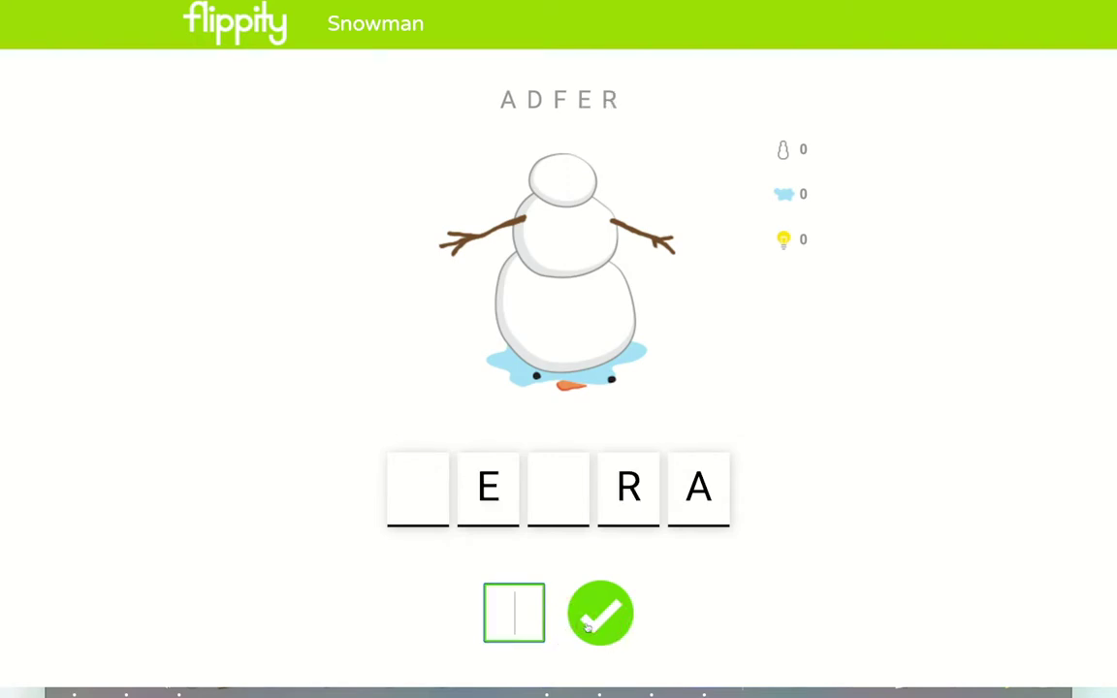
type("t")
key("Return")
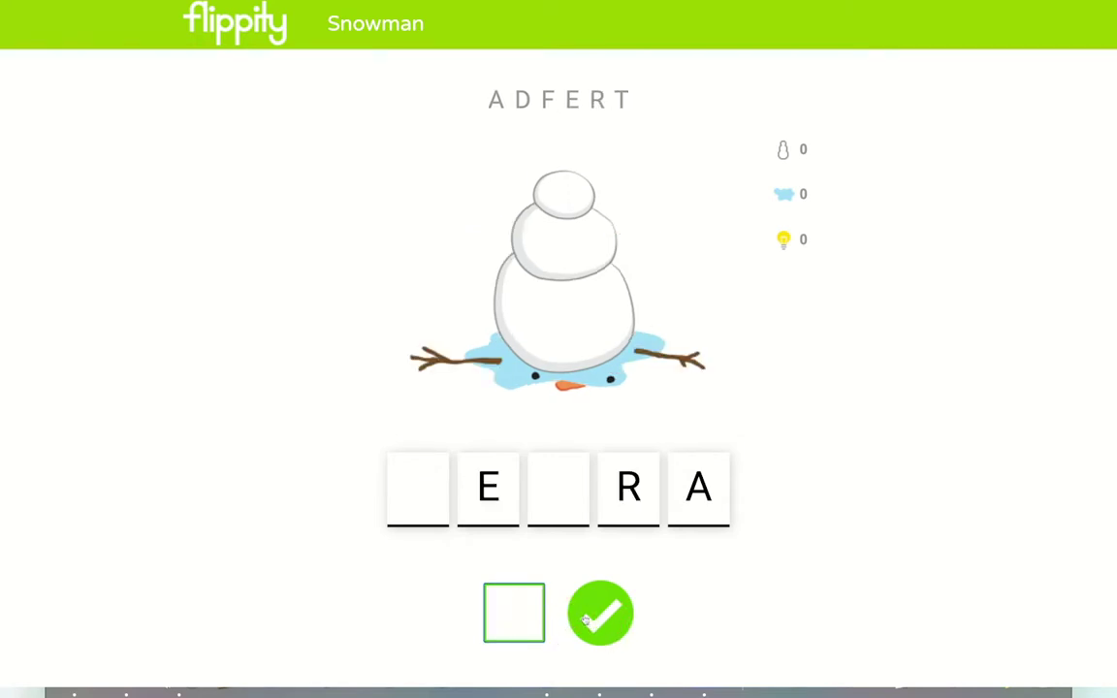
Step: Guess S, H and Q, retrying E, until the snowman melts and ZEBRA appears
type("e")
key("Return")
type("s")
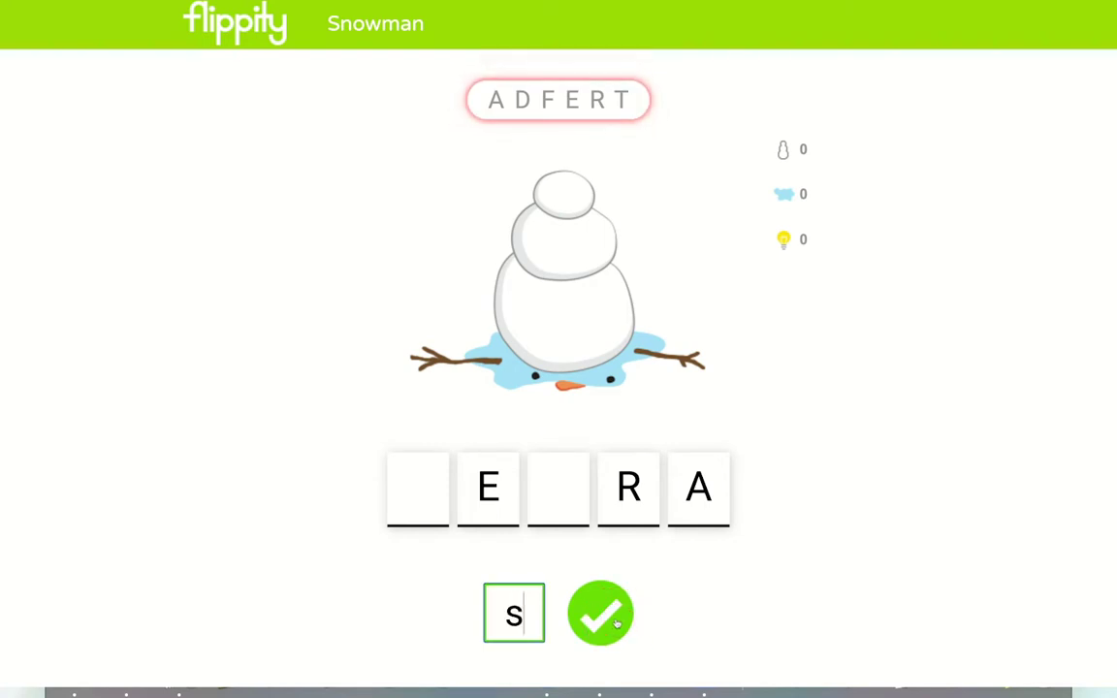
key("Return")
type("h")
key("Return")
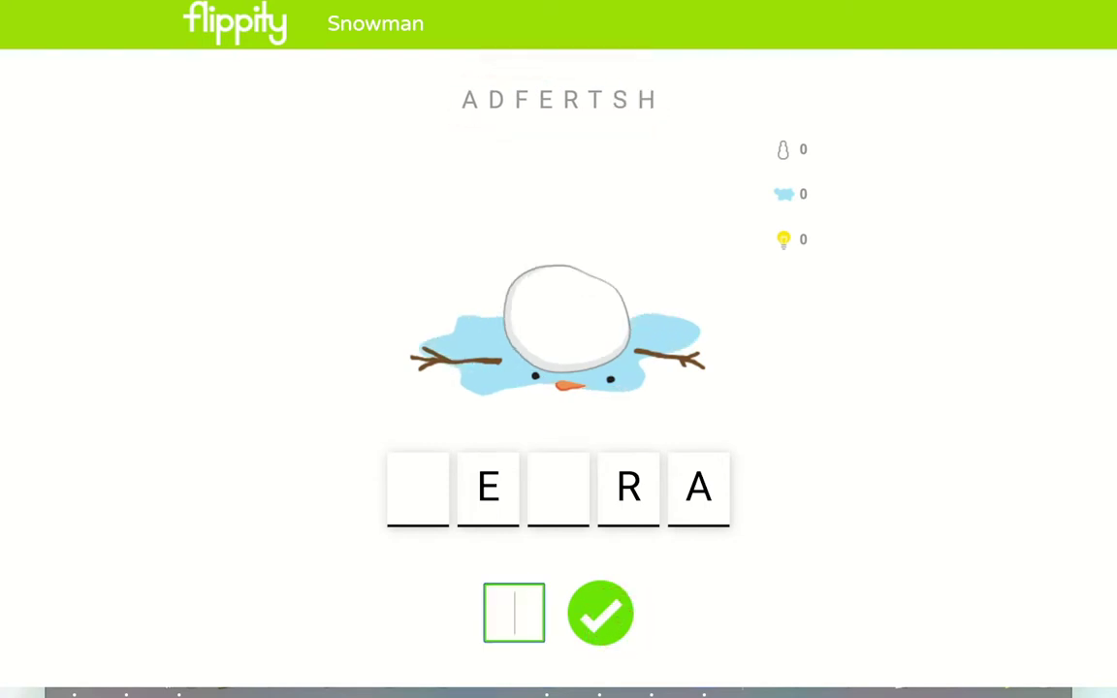
type("e")
key("Return")
type("q")
key("Return")
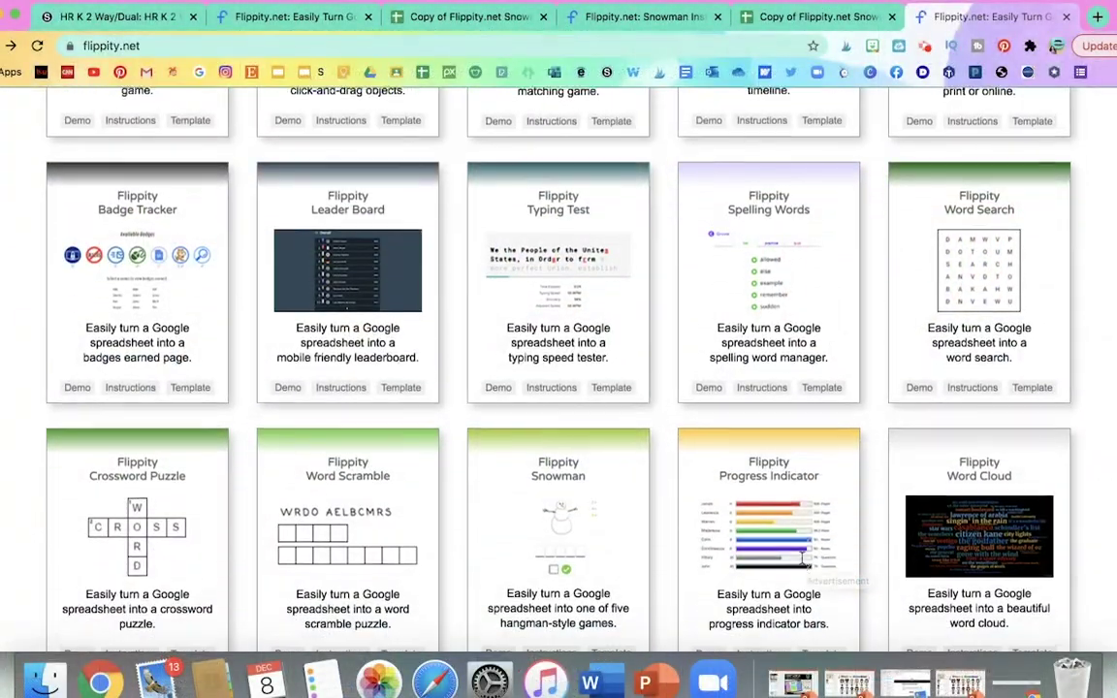
Step: Find the Snowman card in Flippity's template grid and read its Instructions page
scroll(805, 561, "down", 2)
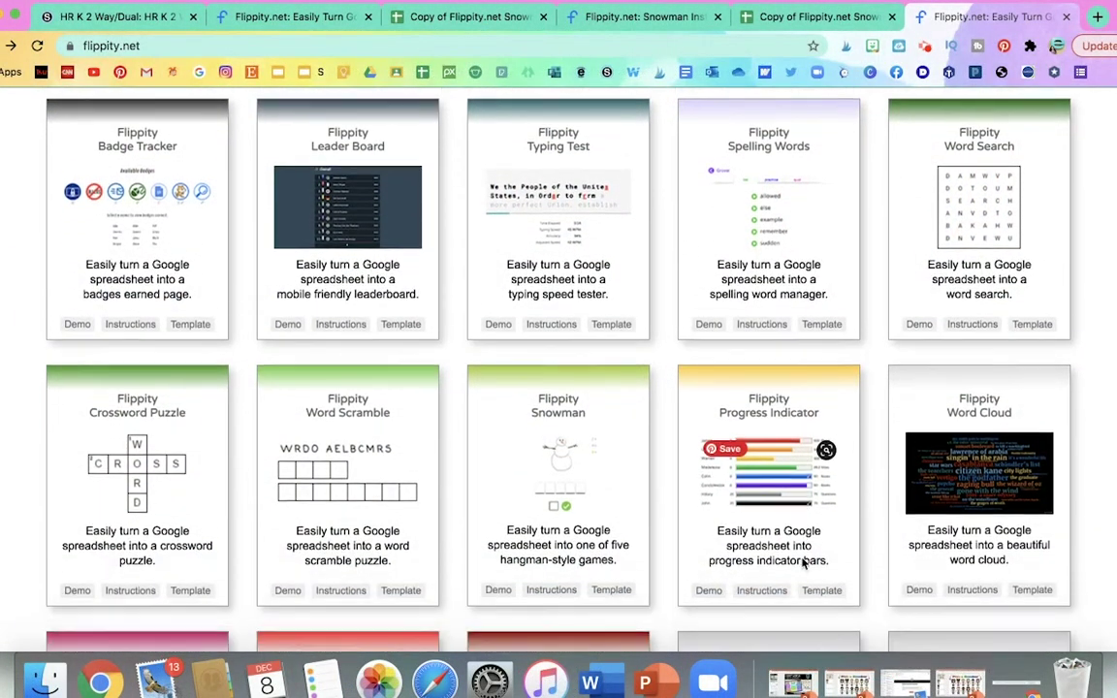
scroll(801, 563, "down", 3)
scroll(803, 557, "up", 1)
scroll(804, 556, "down", 1)
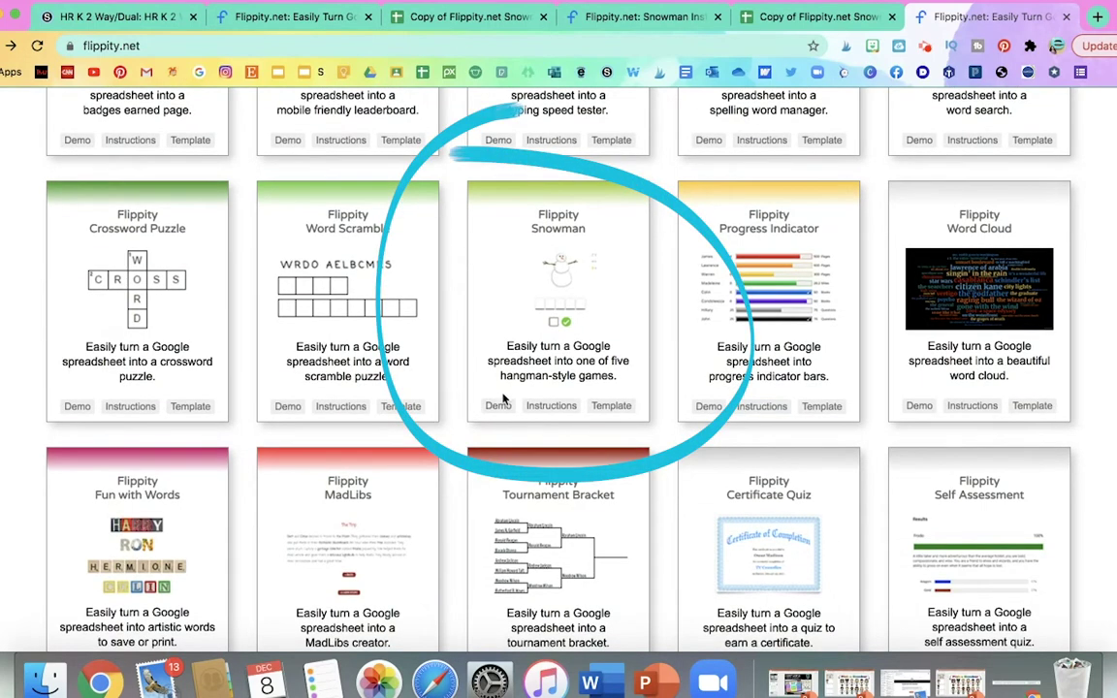
left_click(552, 406)
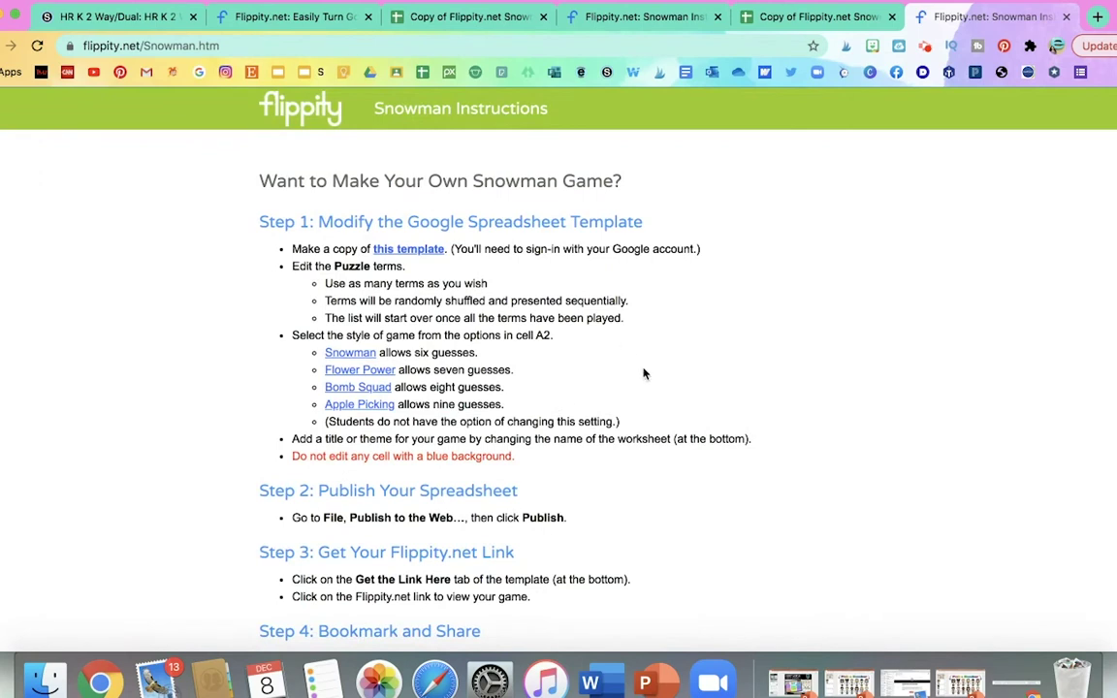
scroll(643, 374, "down", 1)
scroll(643, 373, "down", 1)
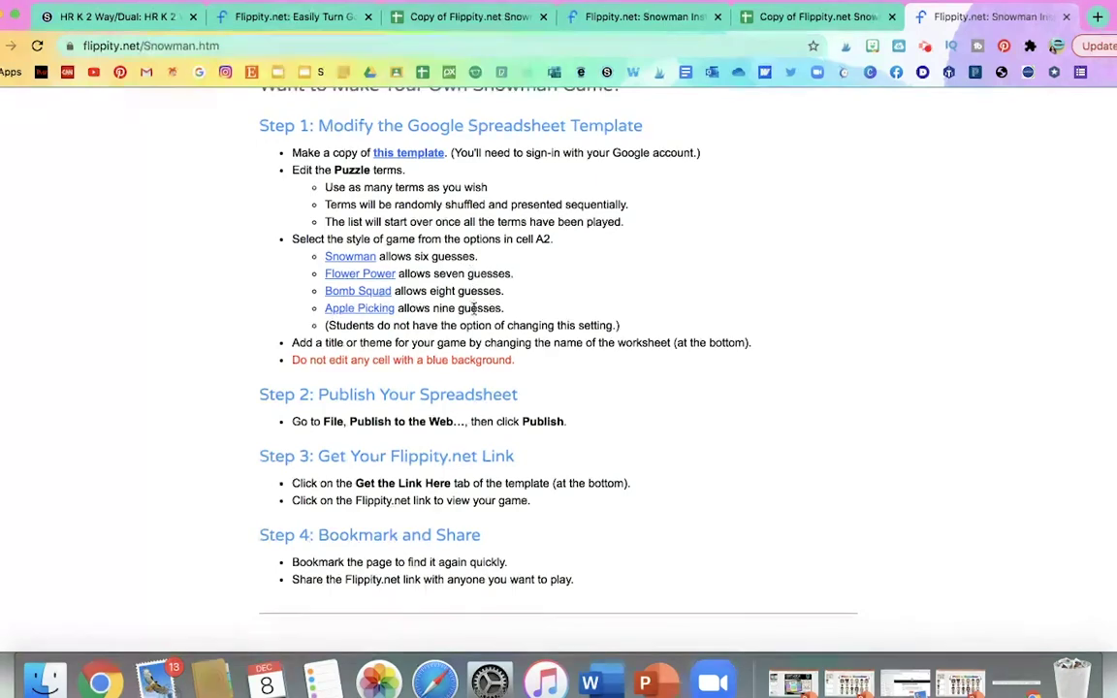
Step: Make a copy of the Snowman spreadsheet template from Flippity.net's Snowman card
left_click(10, 45)
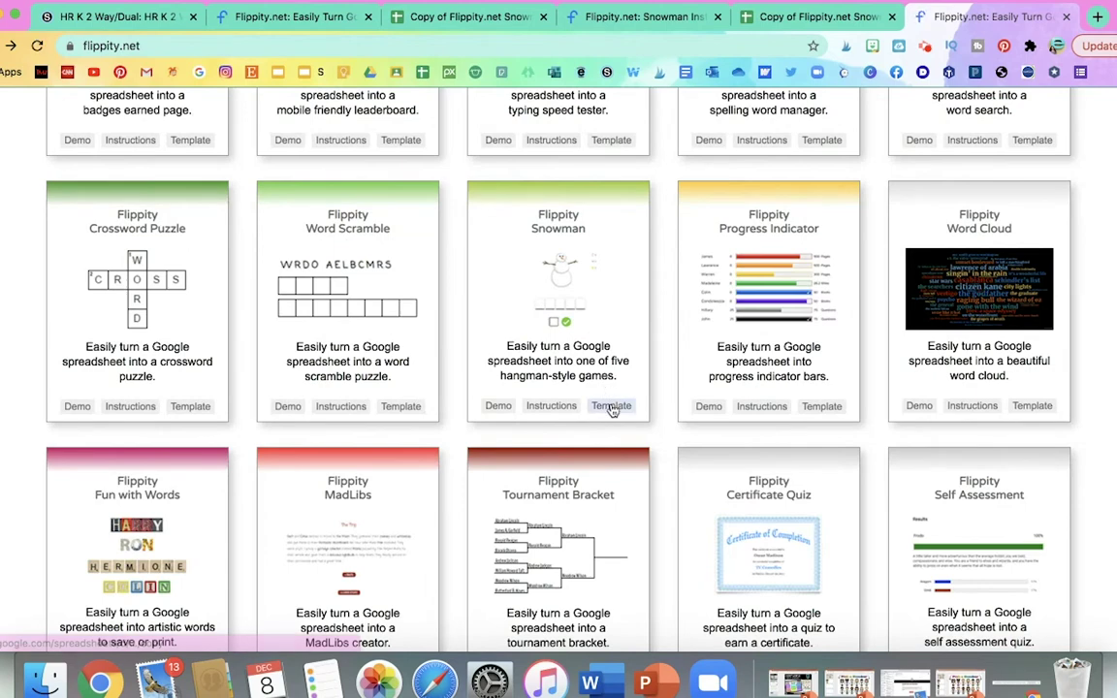
left_click(612, 407)
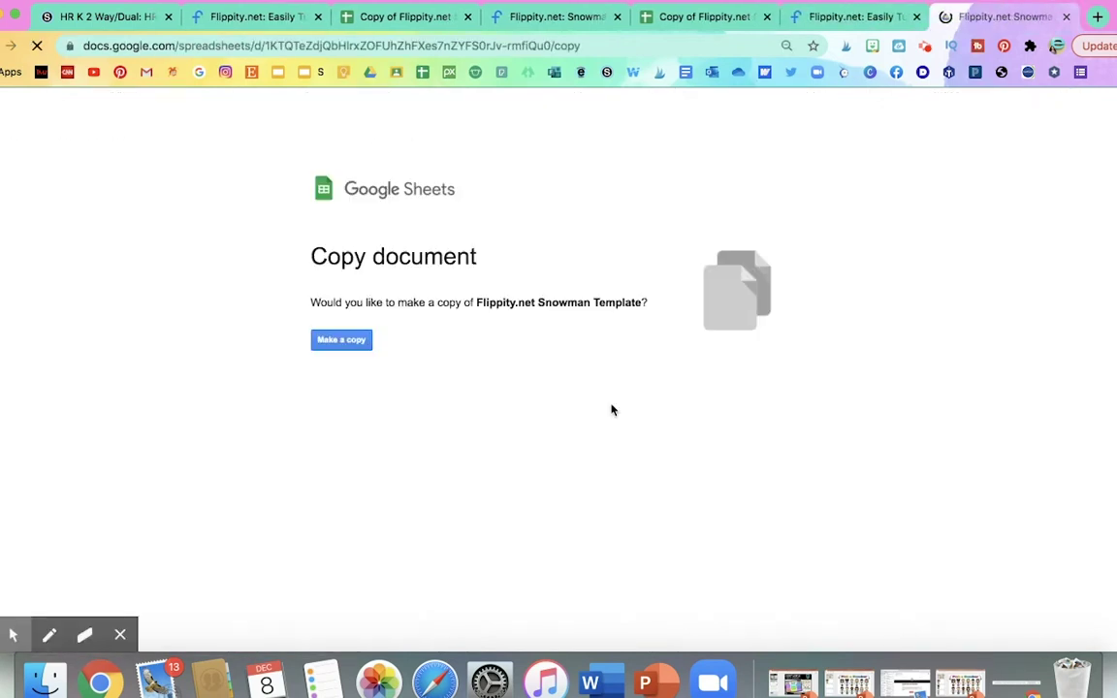
left_click(335, 338)
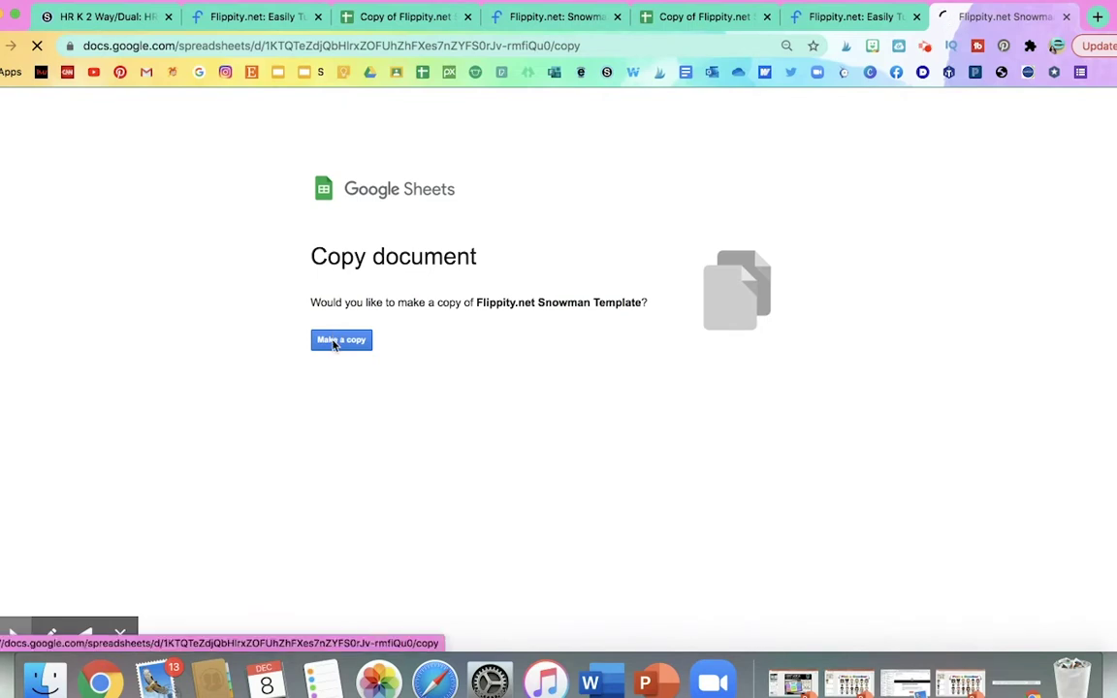
left_click(114, 638)
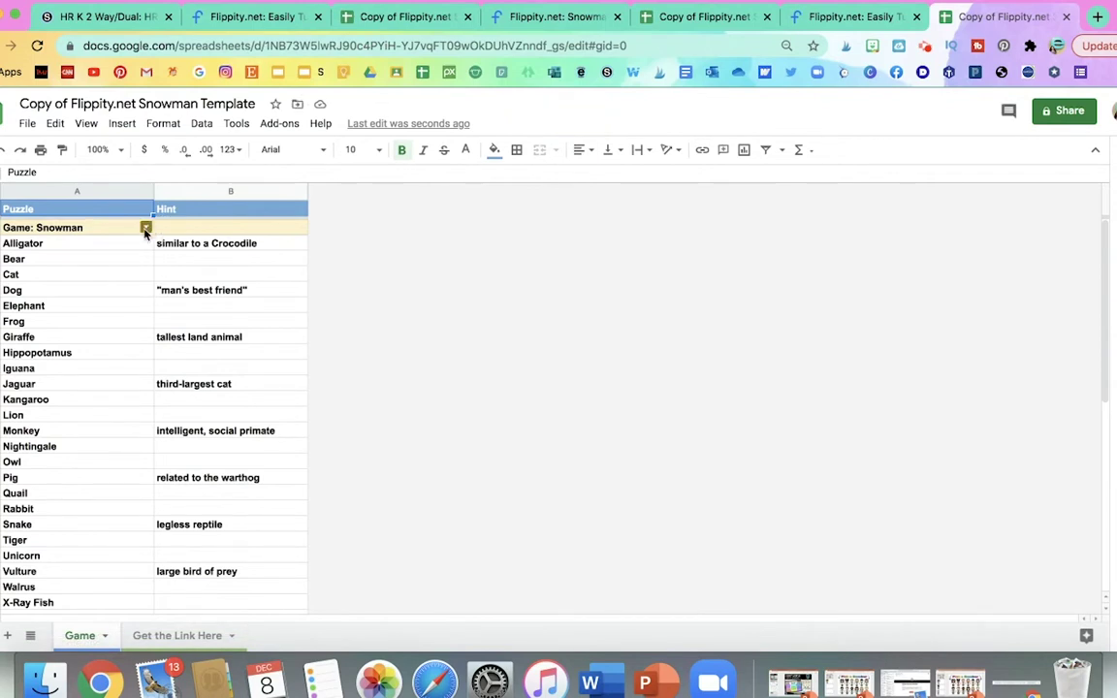
left_click(145, 228)
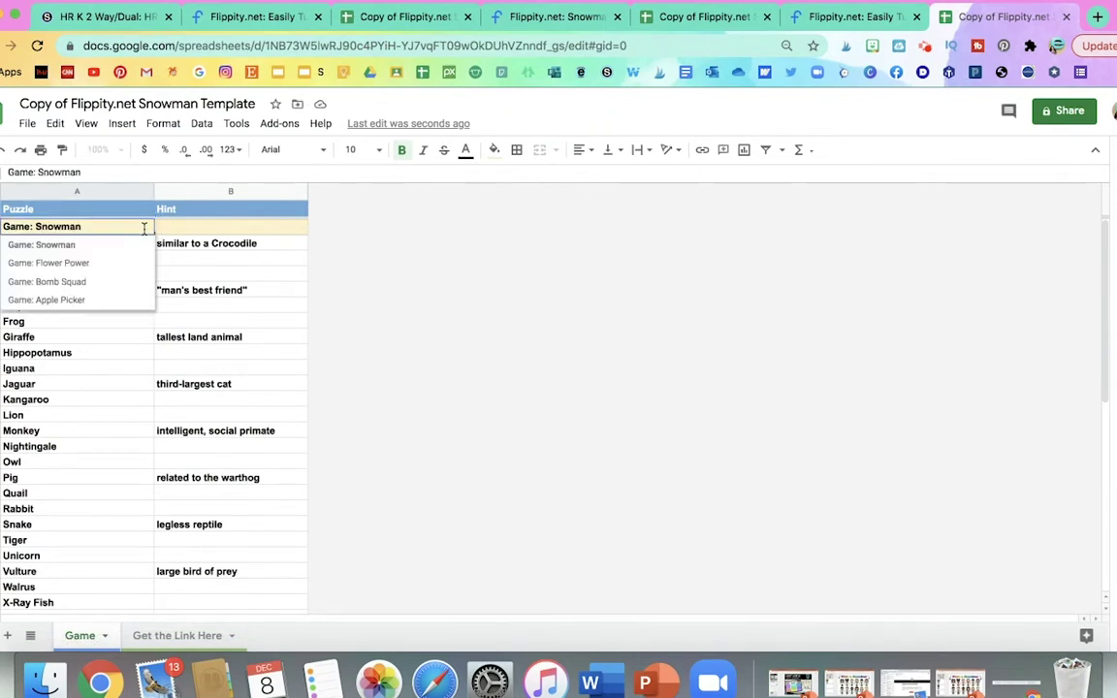
Step: Replace Alligator and Bear with vertices and polygon as the first two puzzle words
left_click(142, 244)
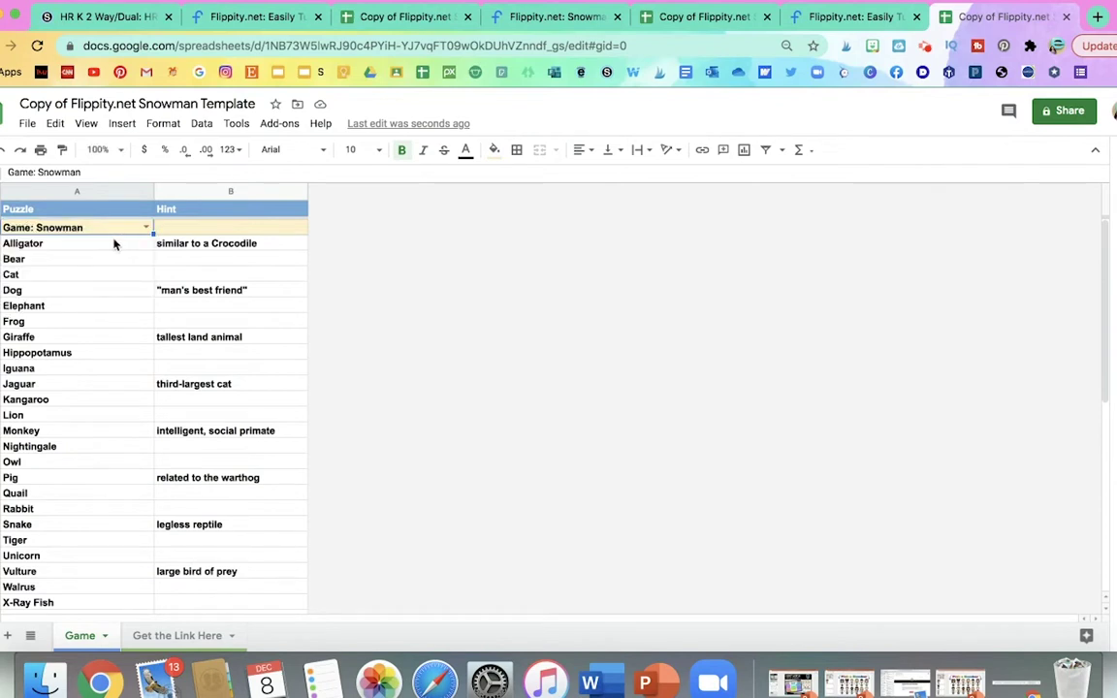
left_click(114, 245)
double_click(114, 240)
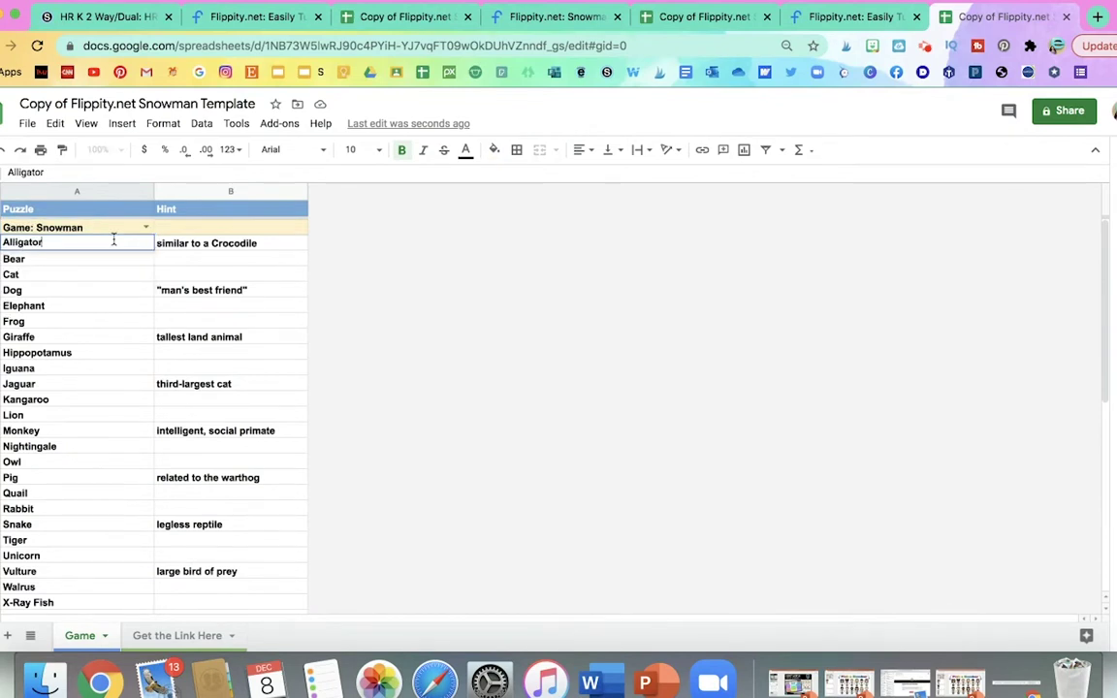
key("BackSpace")
key("BackSpace")
key("BackSpace")
key("BackSpace")
key("BackSpace")
type("ver")
key("Tab")
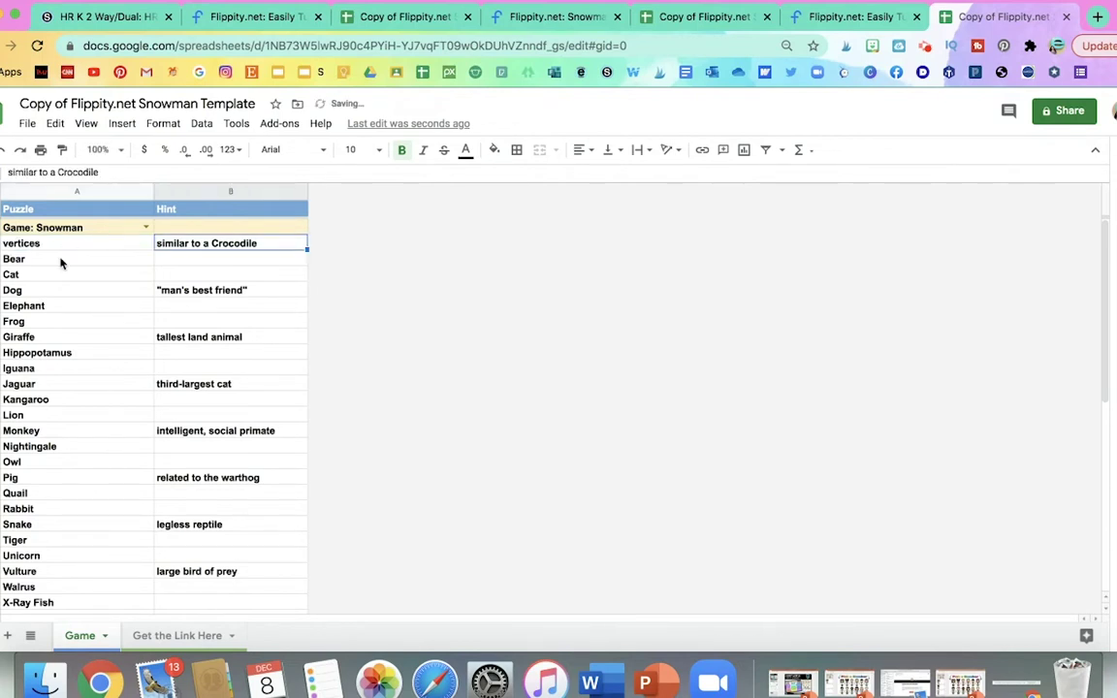
left_click(60, 260)
key("BackSpace")
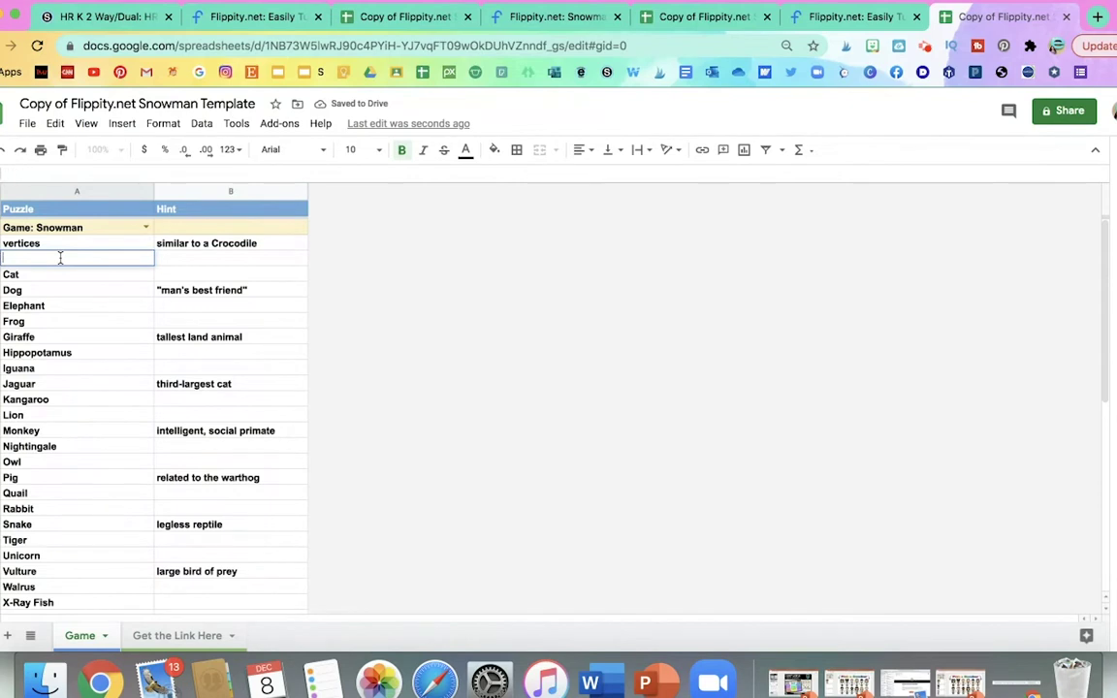
type("polygon")
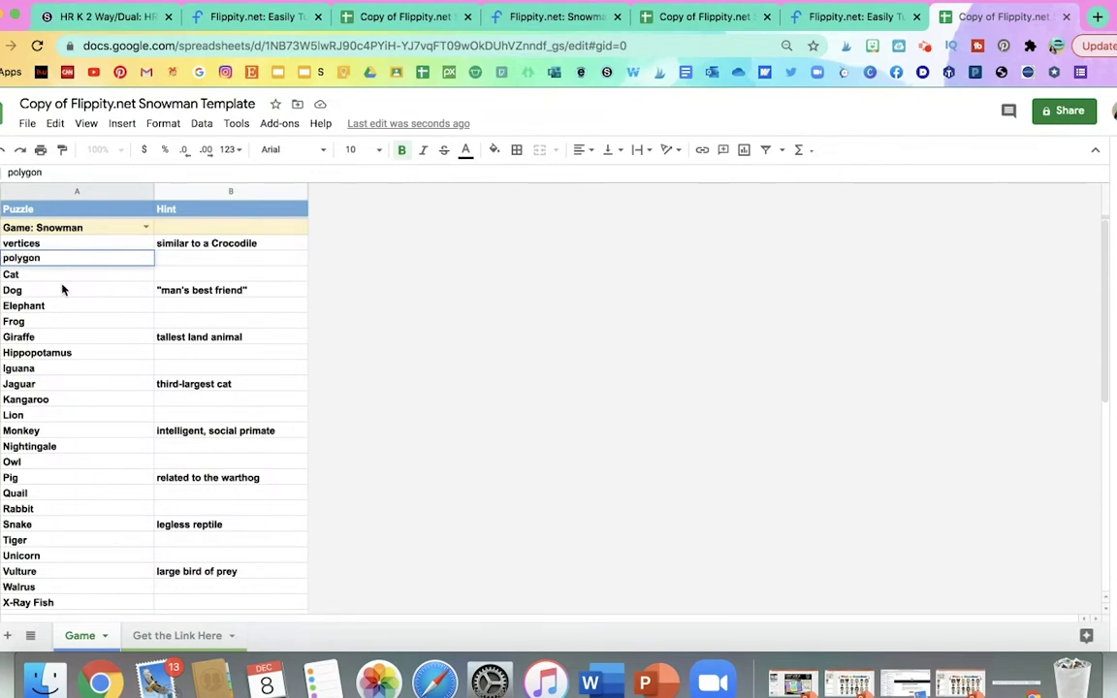
left_click(61, 273)
Step: Replace Cat in cell A5 with the word shape
double_click(61, 273)
key("BackSpace")
key("BackSpace")
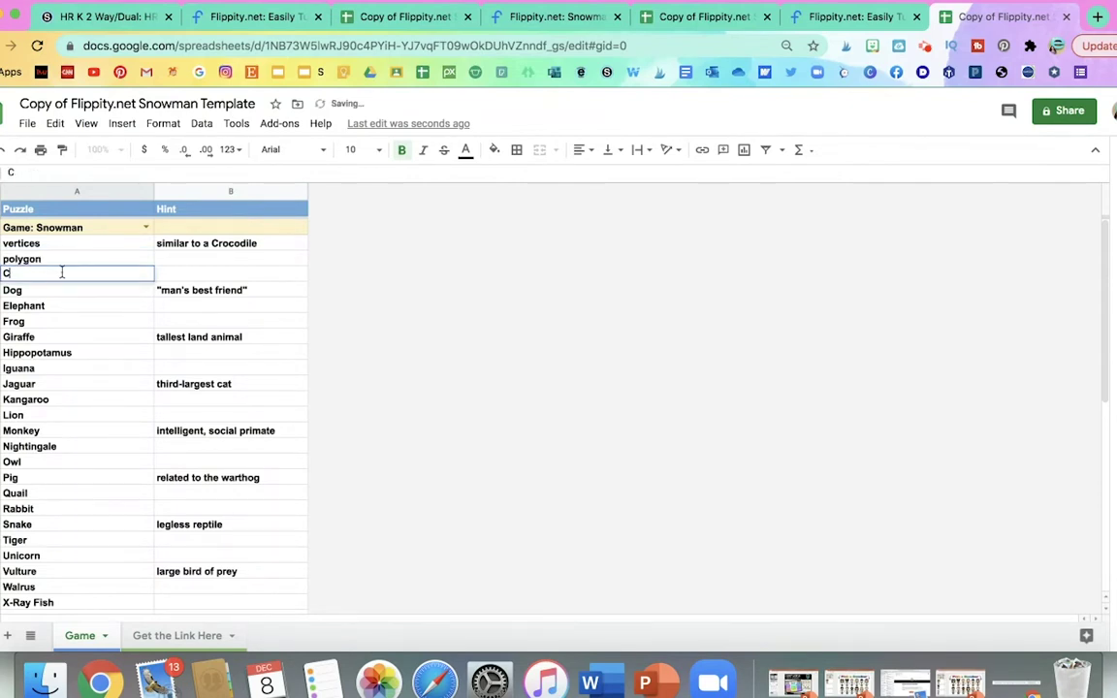
key("BackSpace")
type("shape")
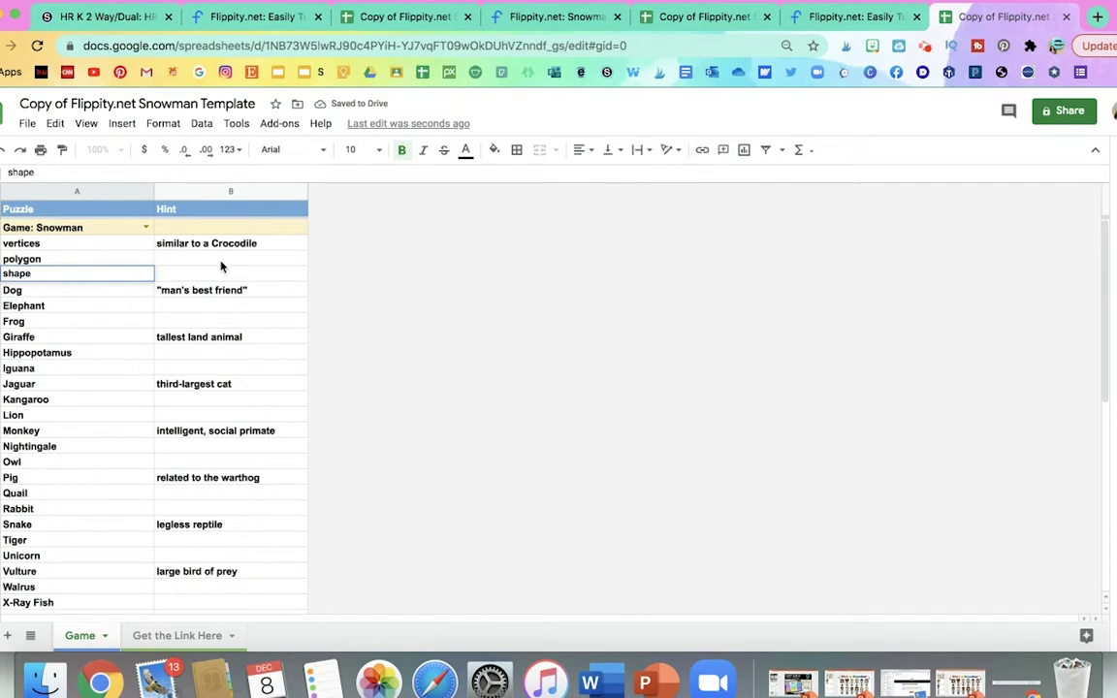
left_click(221, 260)
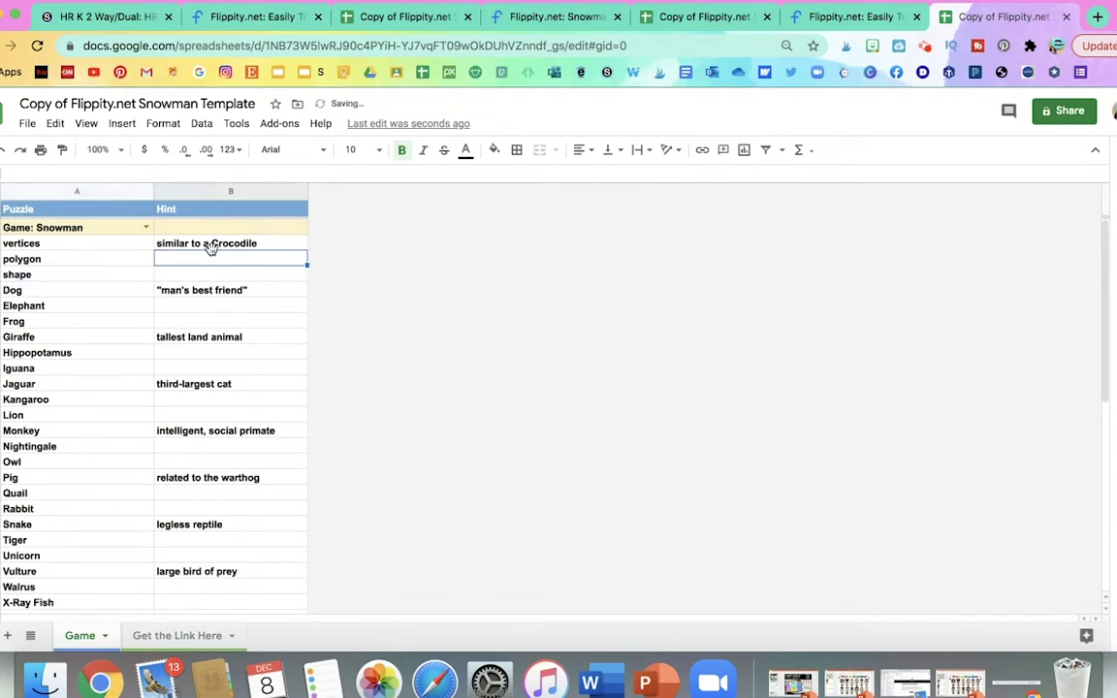
Step: Overwrite the crocodile hint in B3 with the hint 'corners'
left_click(203, 247)
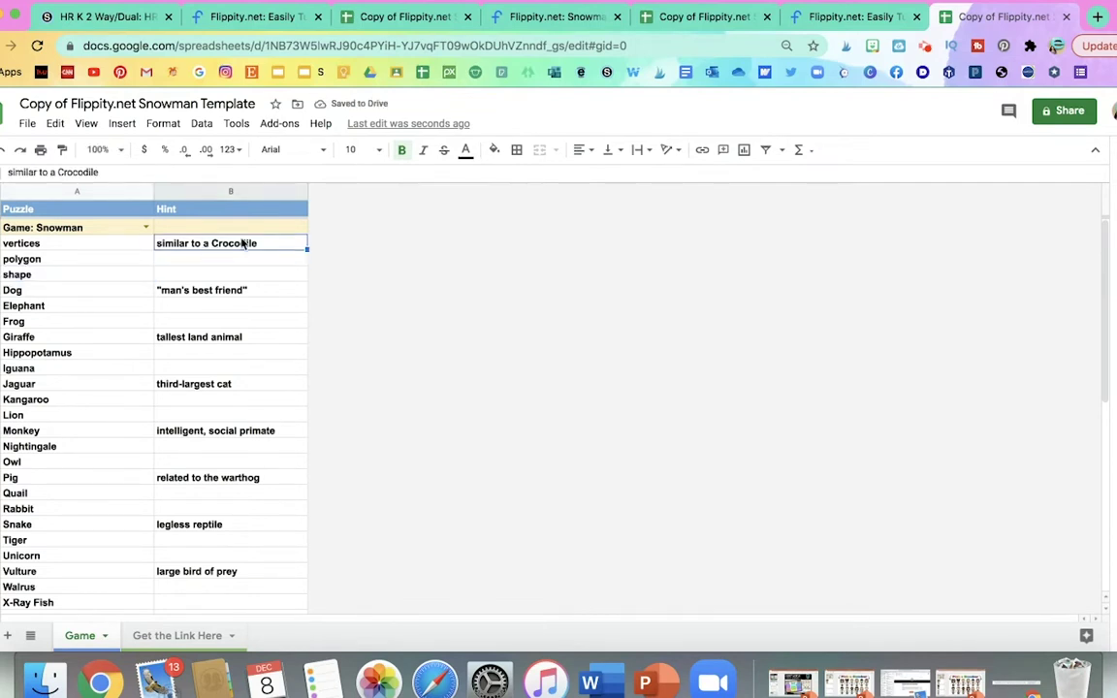
left_click_drag(112, 171, 8, 176)
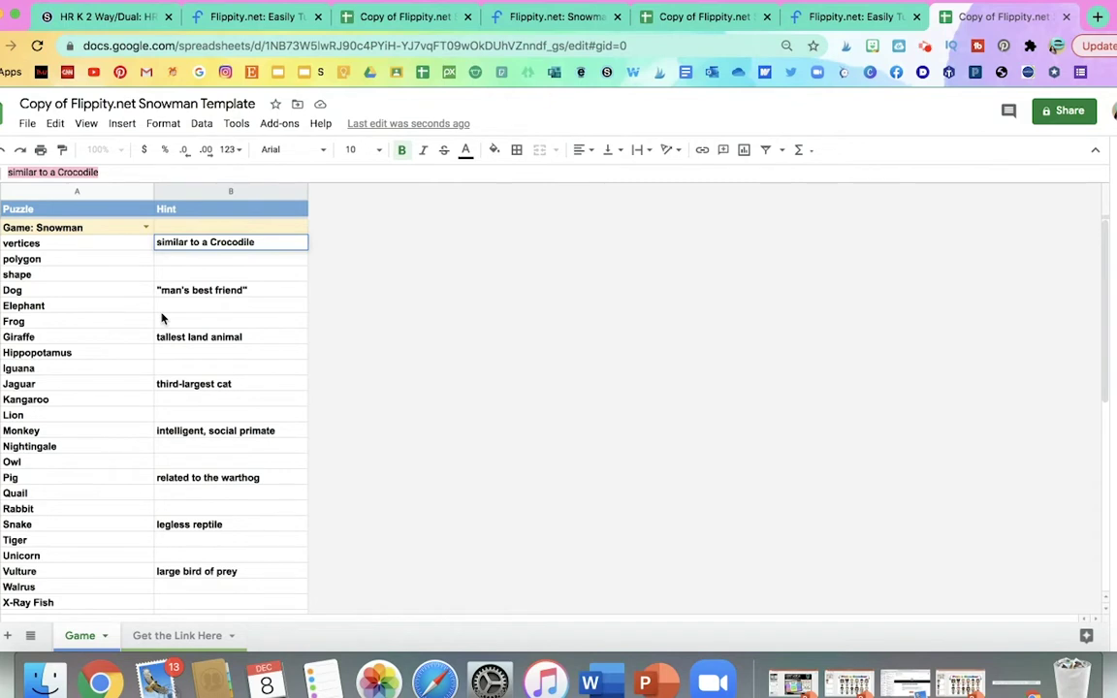
type("c")
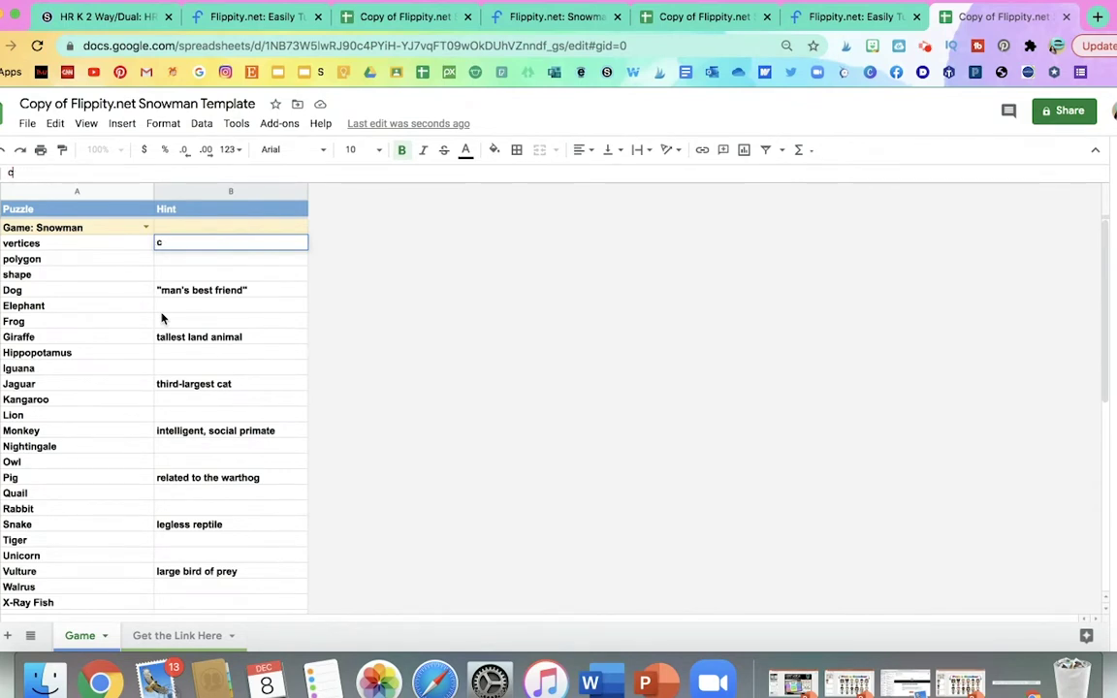
type("roorners")
key("Return")
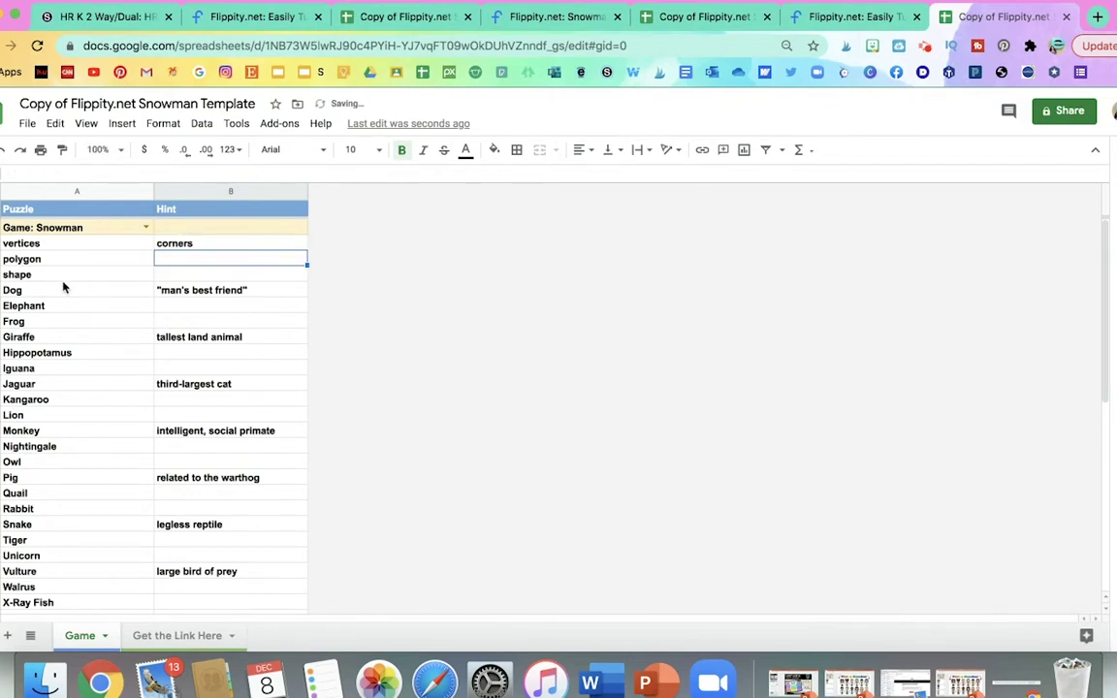
Step: Clear the puzzle words Dog through Iguana from column A
left_click(54, 291)
key("Delete")
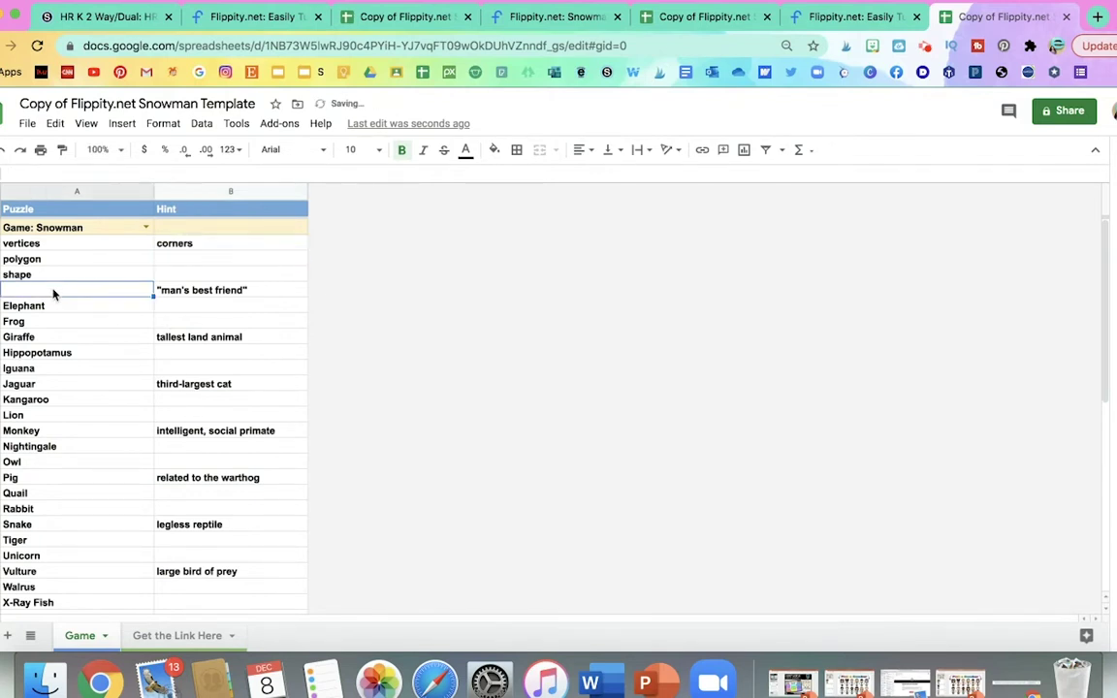
key("Down")
key("Delete")
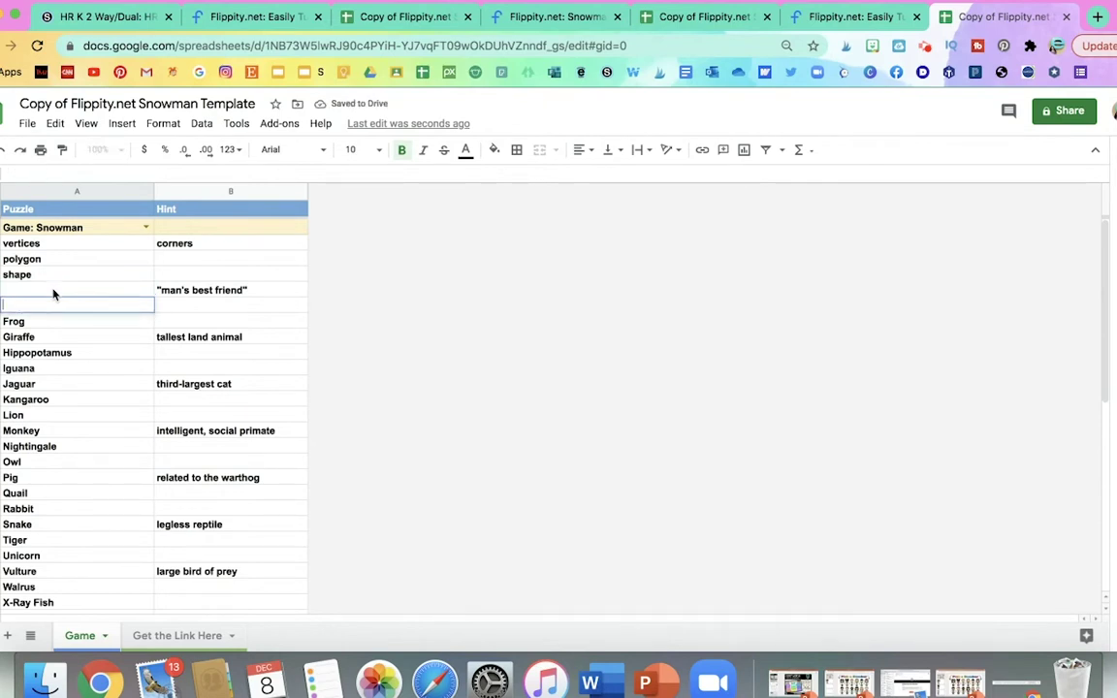
key("Down")
key("Delete")
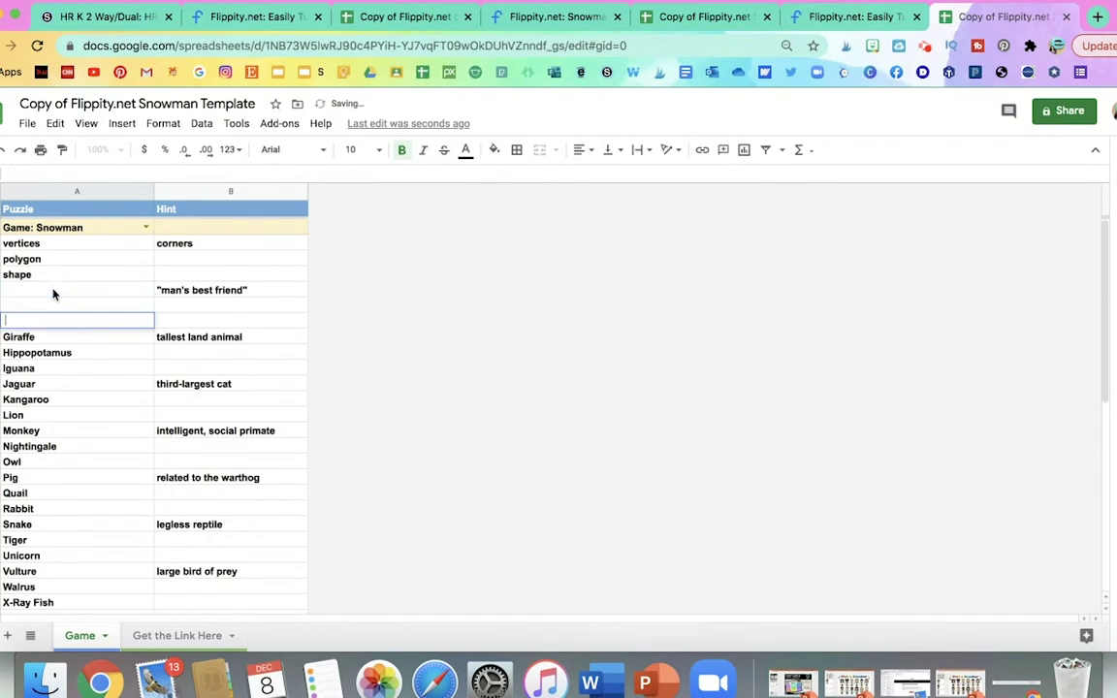
key("Down")
key("Delete")
key("Down")
key("Delete")
key("Down")
key("Delete")
Step: Clear the remaining animal words, Jaguar through Zebra, from column A
key("Down")
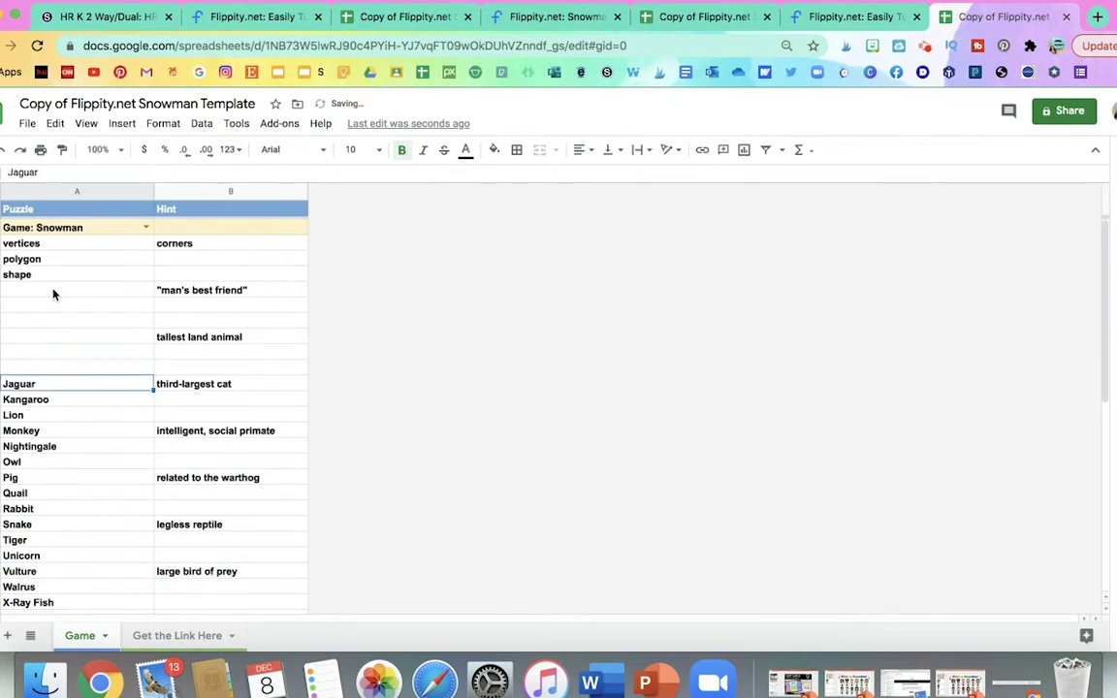
key("Delete")
key("Down")
key("Delete")
key("Down")
key("Delete")
key("Down")
key("Delete")
key("Down")
key("Delete")
key("Down")
key("Delete")
key("Down")
key("Delete")
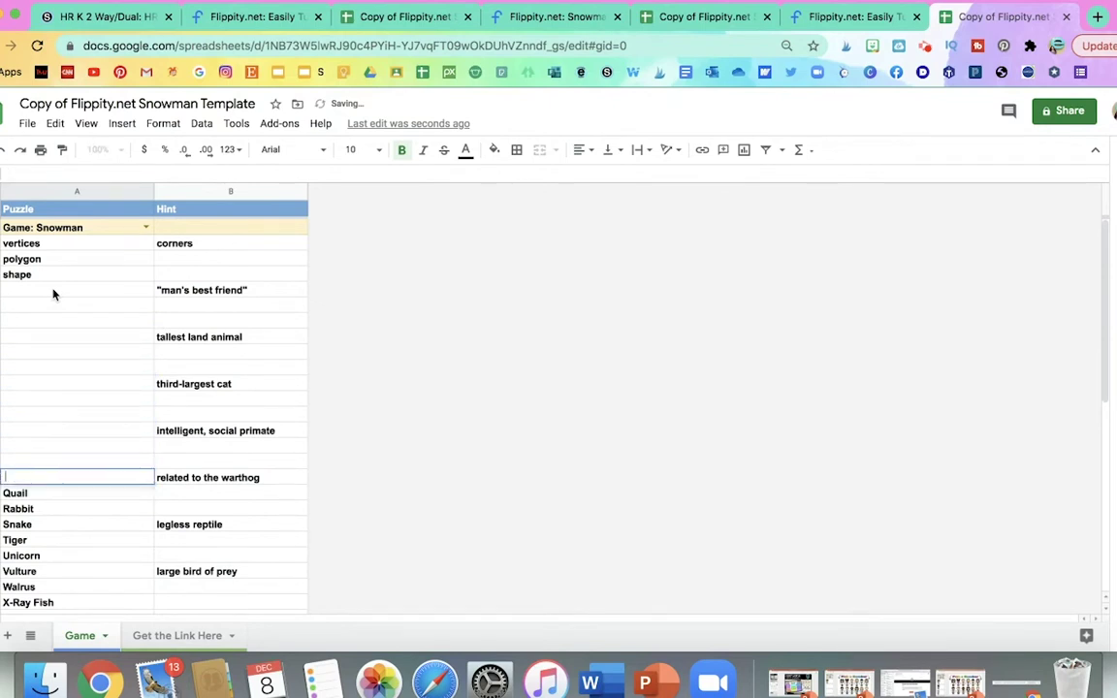
key("Down")
key("Delete")
key("Down")
key("Delete")
key("Down")
key("Delete")
key("Down")
key("Delete")
key("Down")
key("Delete")
key("Down")
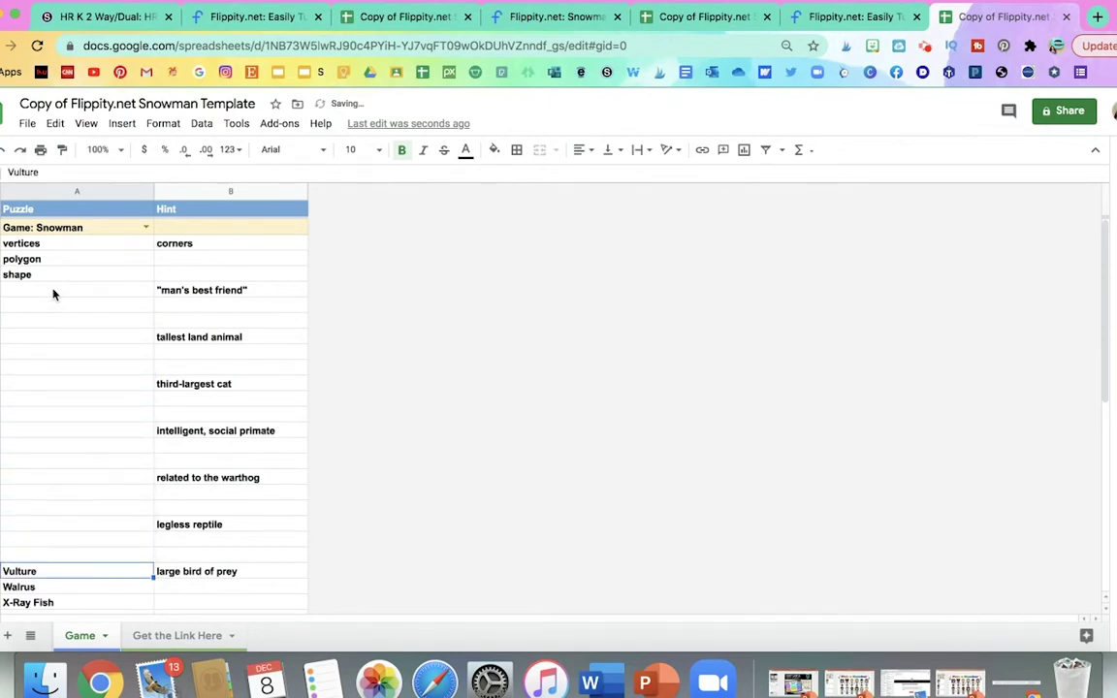
key("Delete")
key("Down")
key("Delete")
key("Down")
key("Delete")
key("Down")
key("Delete")
key("Down")
key("Delete")
key("Down")
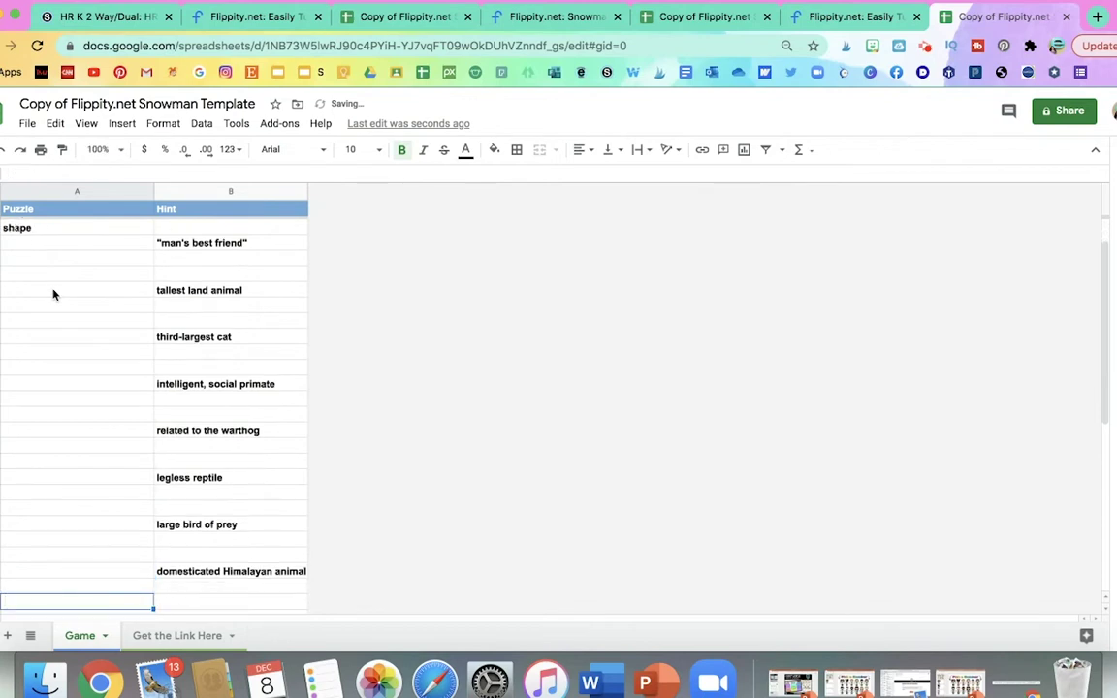
key("Down")
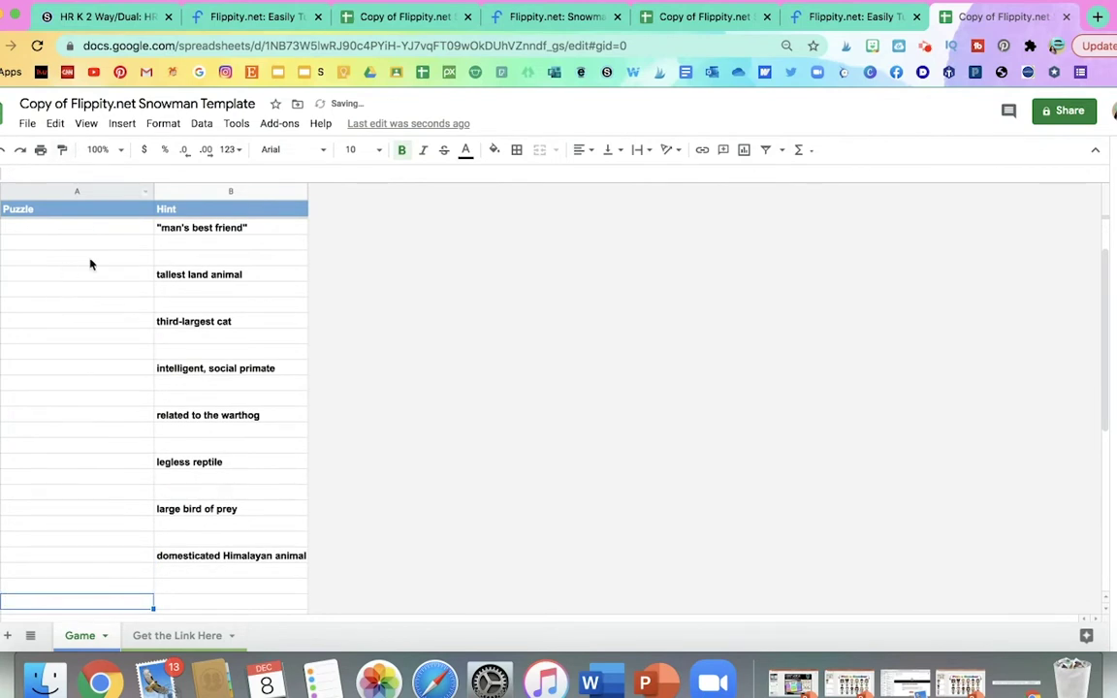
Step: Clear the leftover animal hints in column B, from man's best friend to bird of prey
scroll(86, 281, "up", 3)
left_click(196, 294)
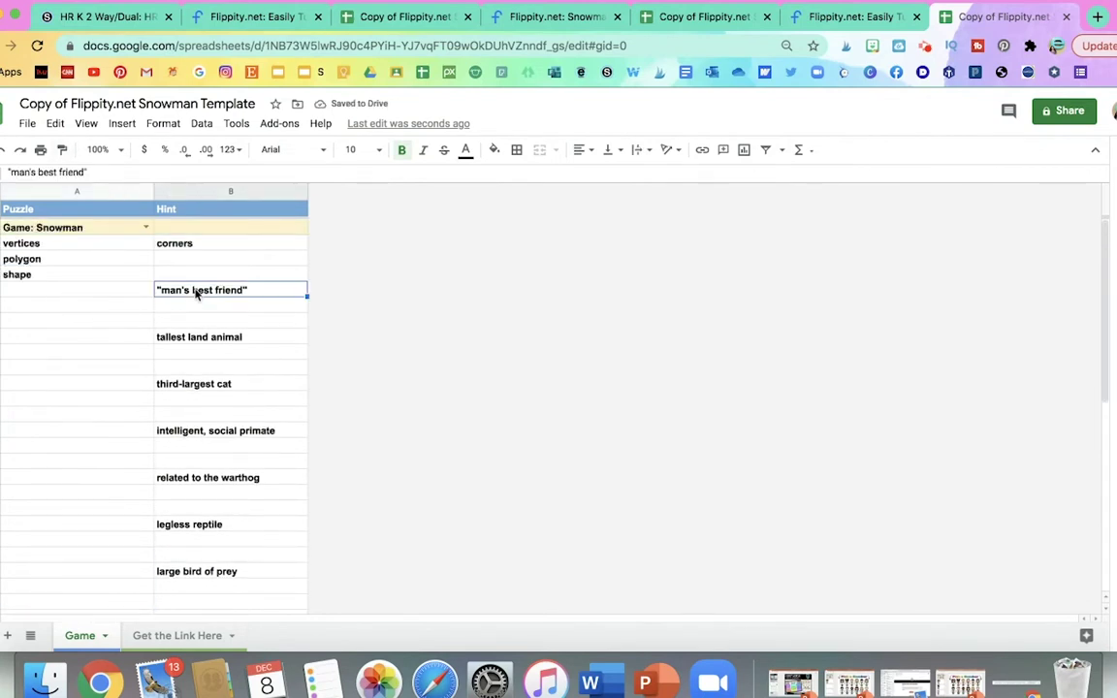
key("Delete")
key("Down")
key("Down")
key("Down")
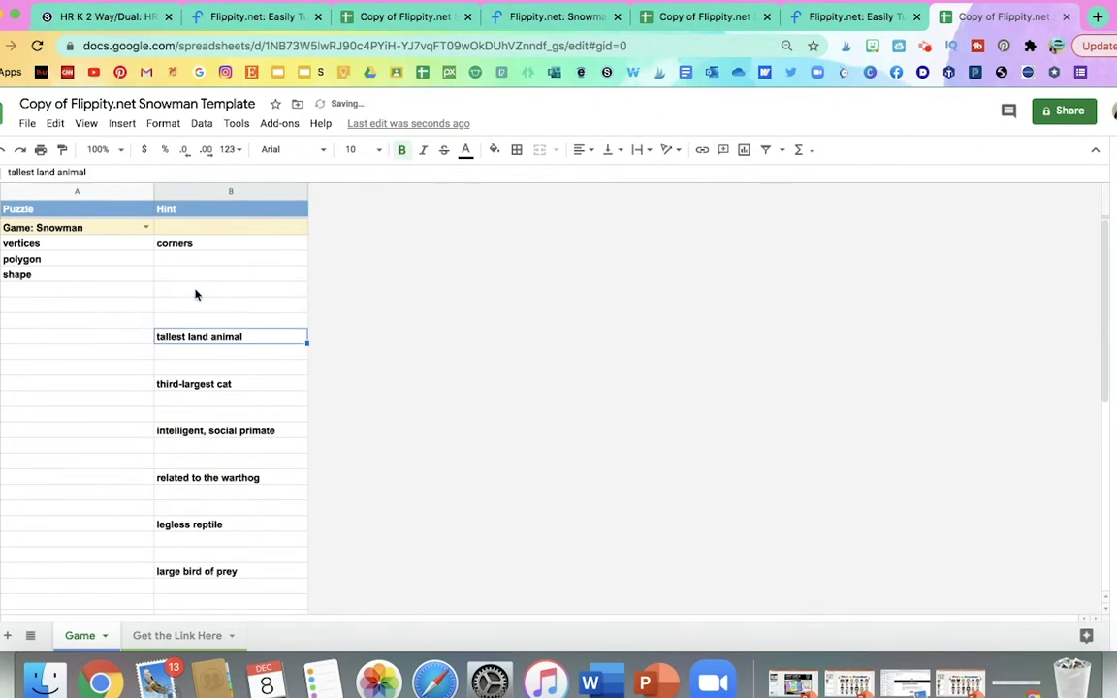
key("Delete")
key("Down")
key("Down")
key("Down")
key("Delete")
key("Down")
key("Down")
key("Down")
key("Down")
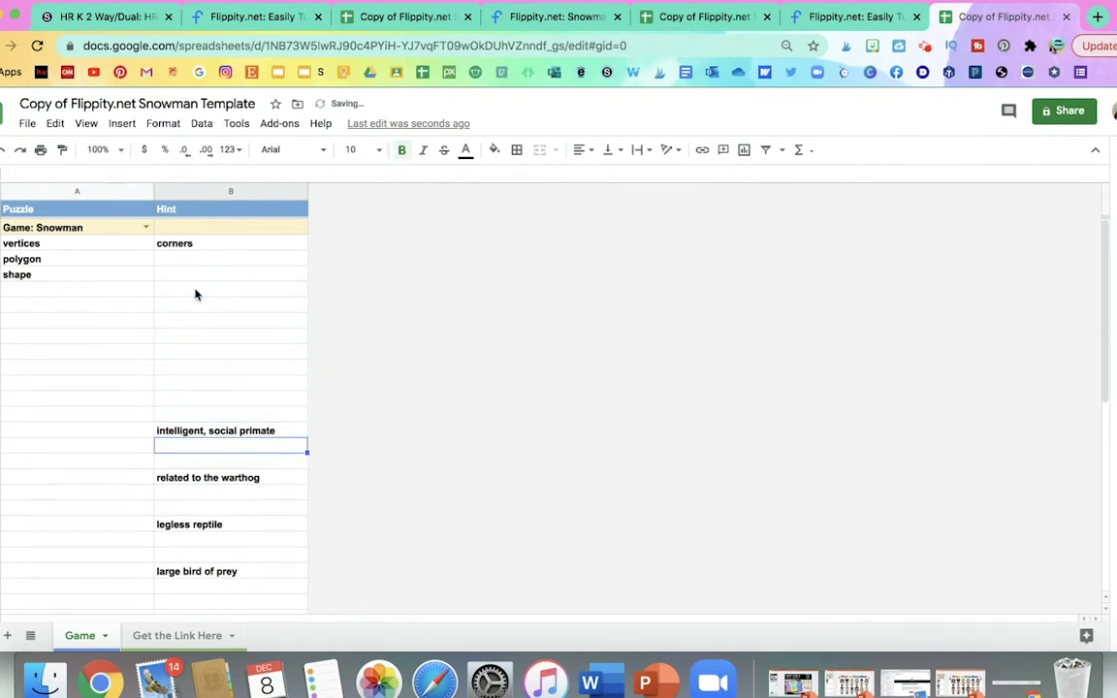
key("Up")
key("Delete")
key("Down")
key("Down")
key("Down")
key("BackSpace")
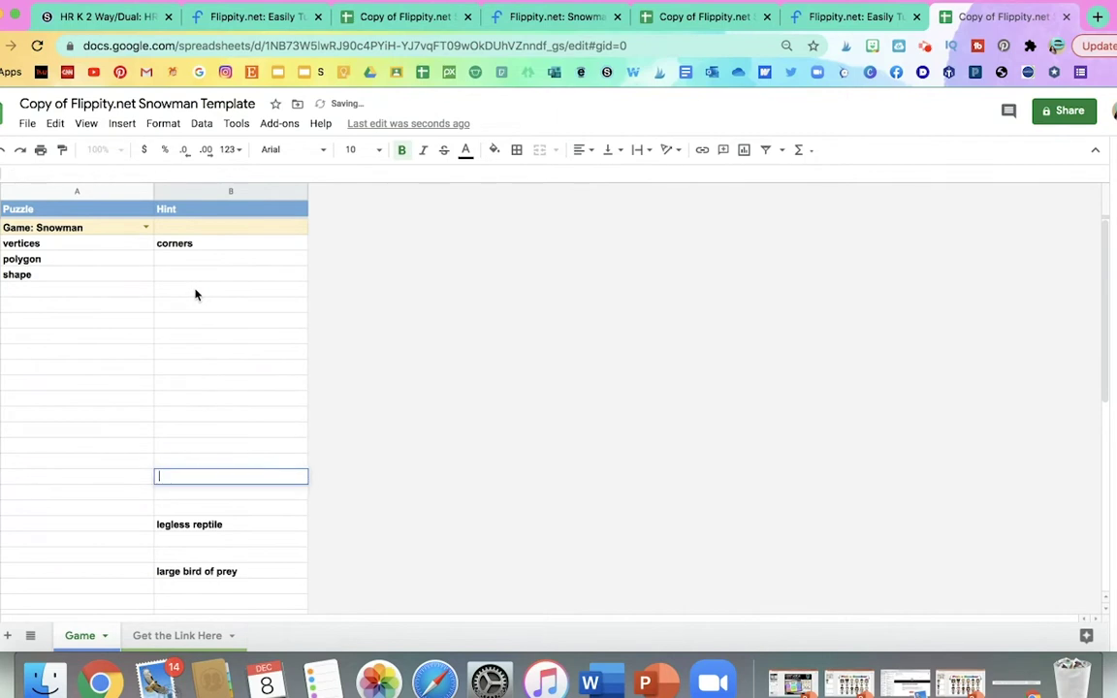
key("Down")
key("Down")
key("Down")
key("Down")
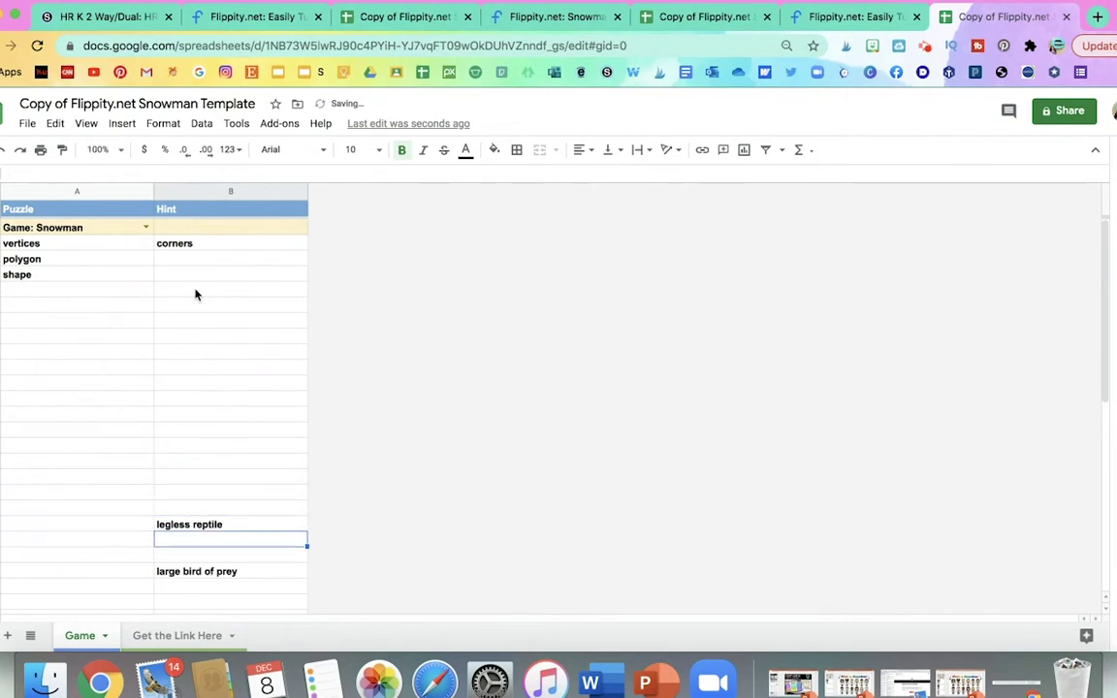
key("Up")
key("Delete")
key("Down")
key("Down")
key("Down")
key("BackSpace")
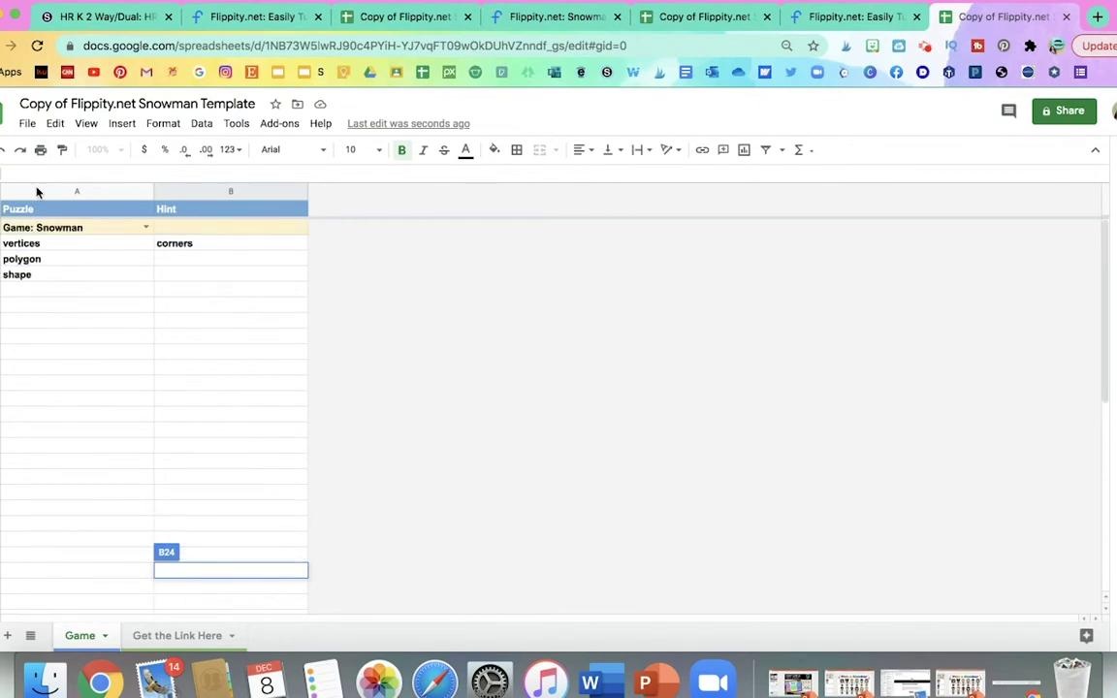
left_click(28, 126)
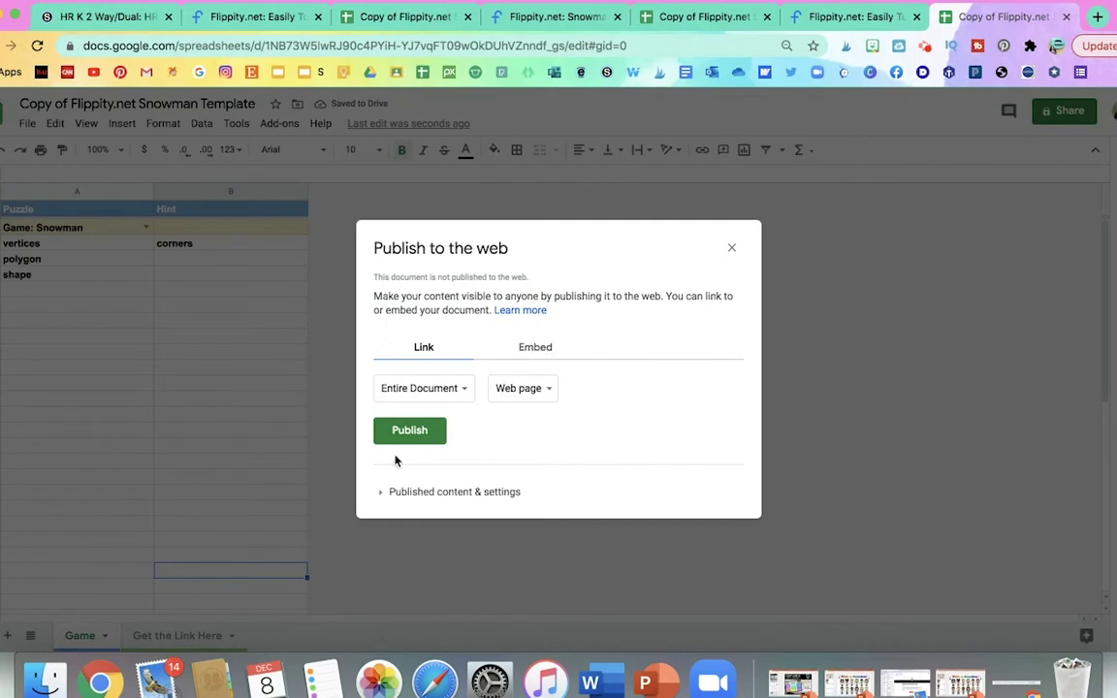
Step: Publish the spreadsheet to the web and open its game link from 'Get the Link Here'
left_click(408, 434)
left_click(712, 141)
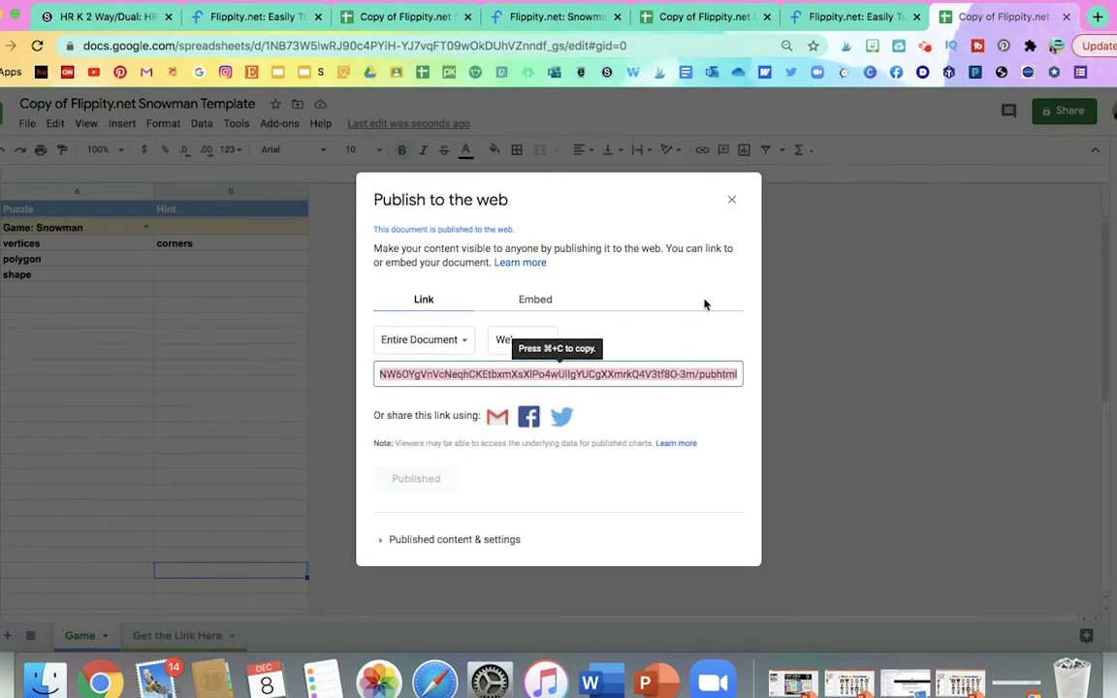
left_click(732, 204)
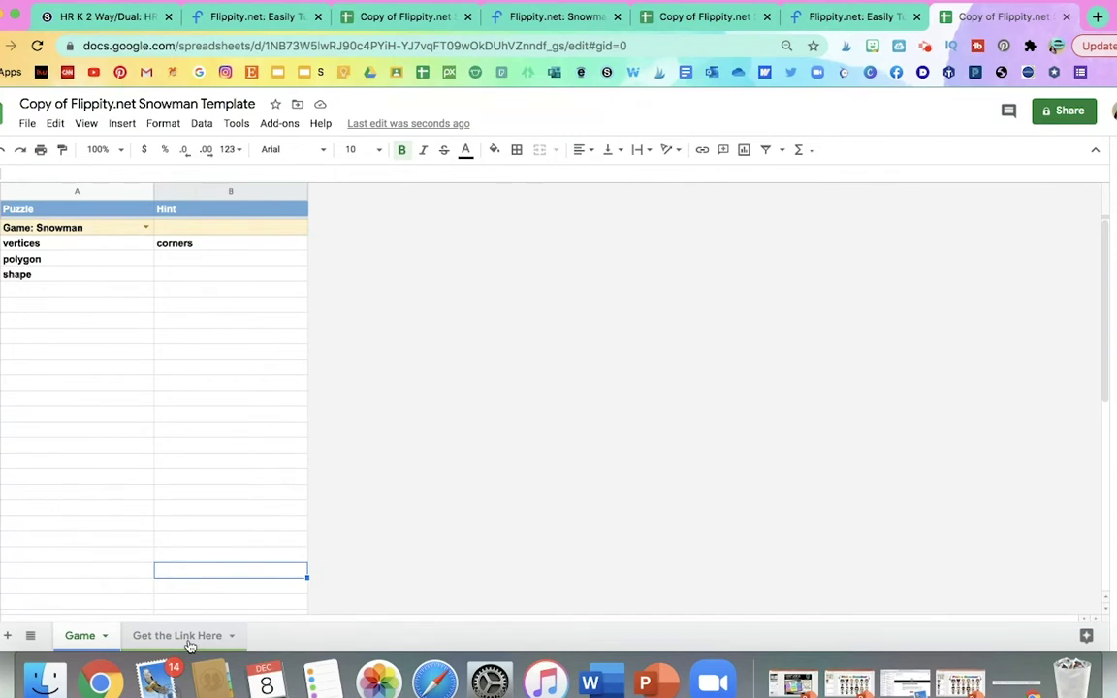
left_click(177, 637)
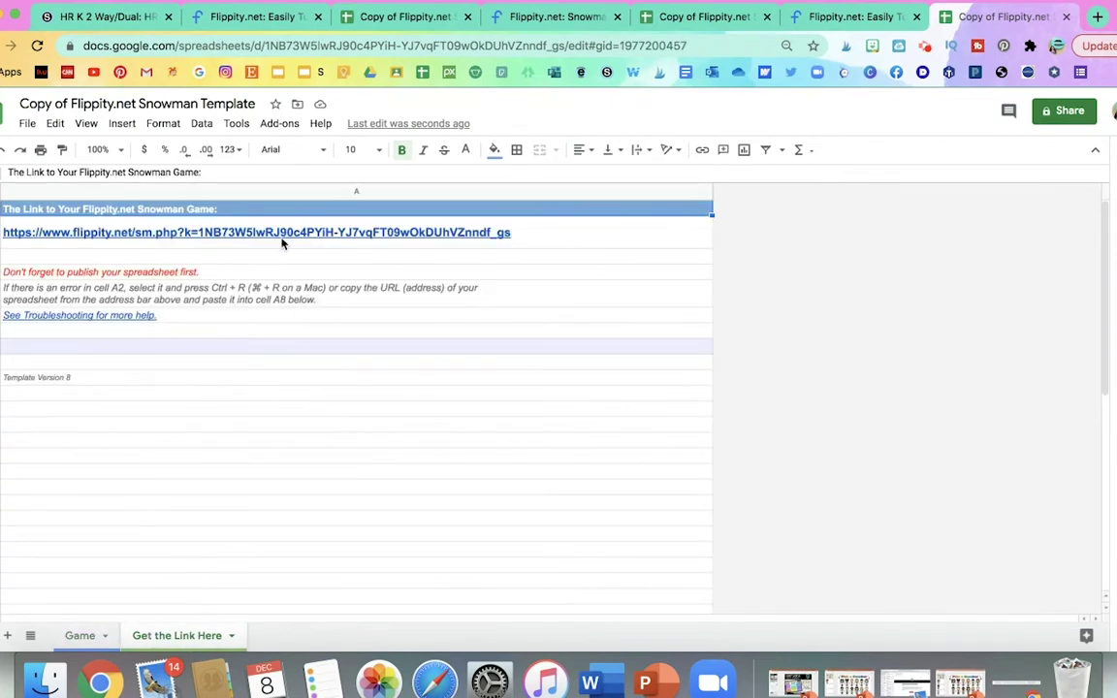
mouse_move(257, 233)
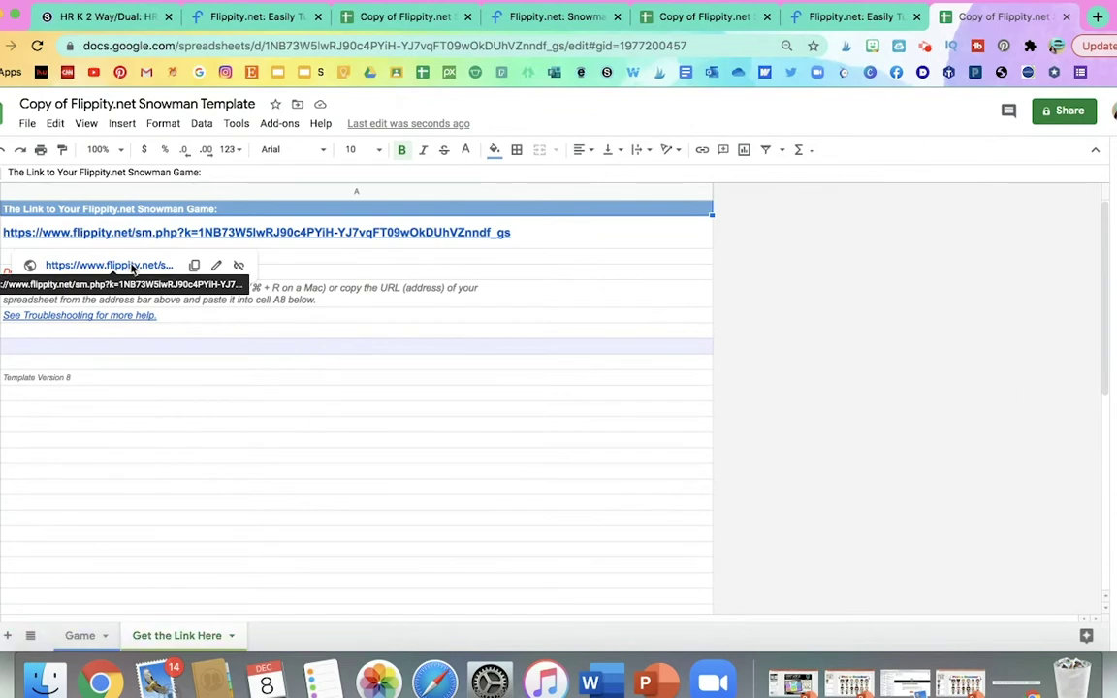
left_click(132, 265)
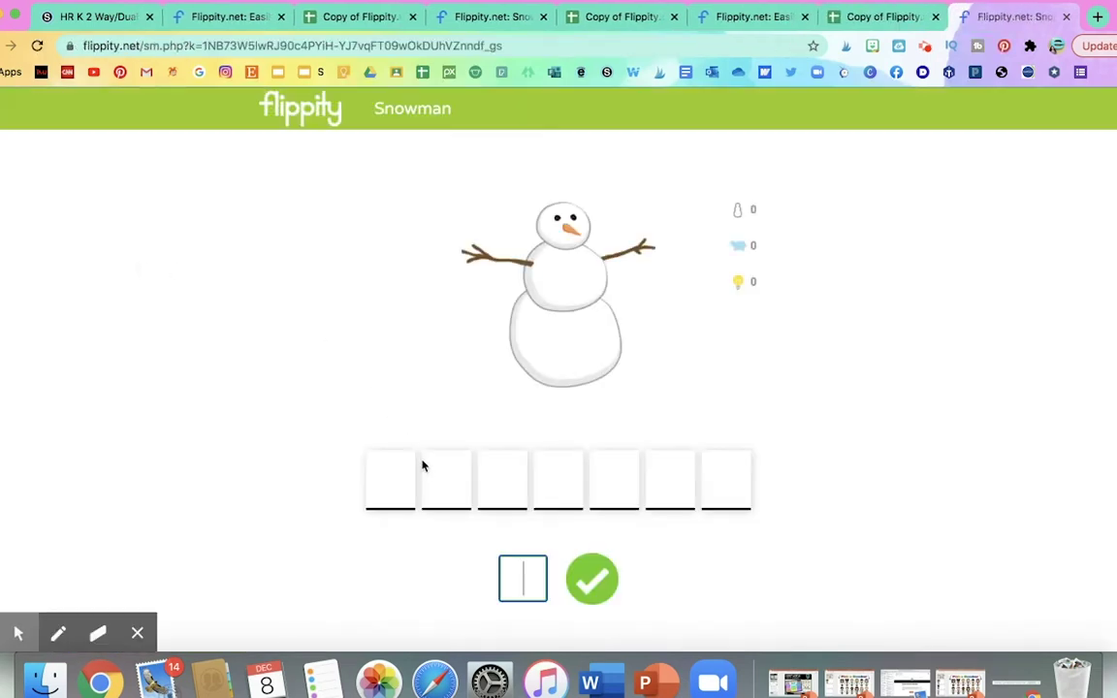
Step: Solve the first puzzle word POLYGON by guessing letters such as P, O, Y, G and N
type("v")
key("Return")
type("p")
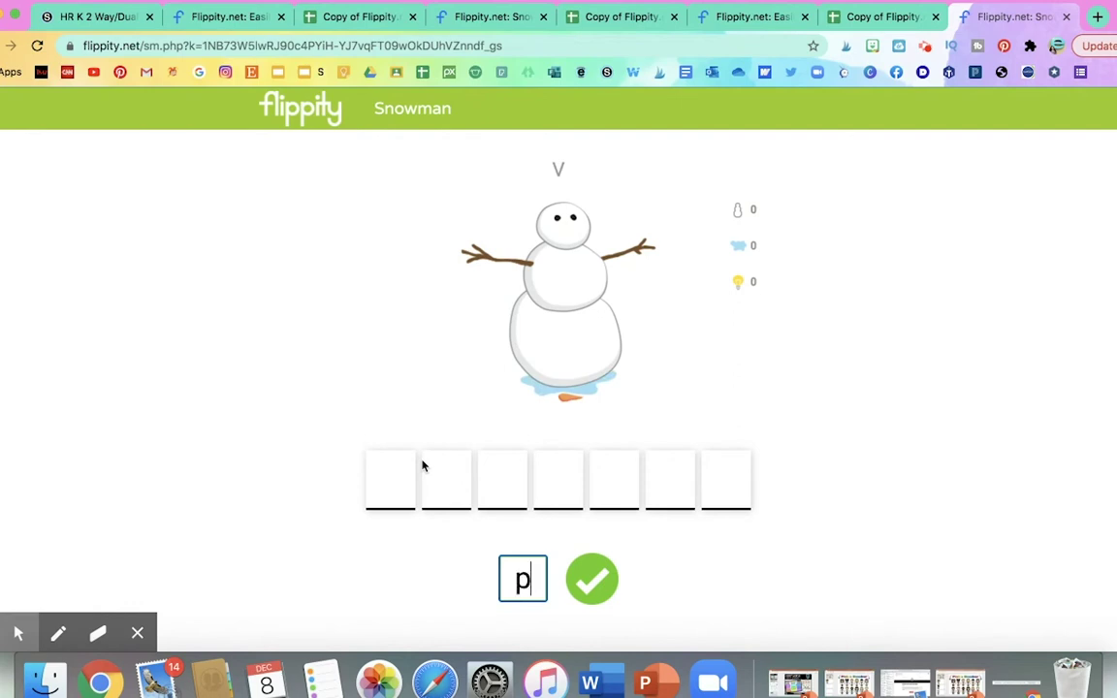
key("Return")
type("i")
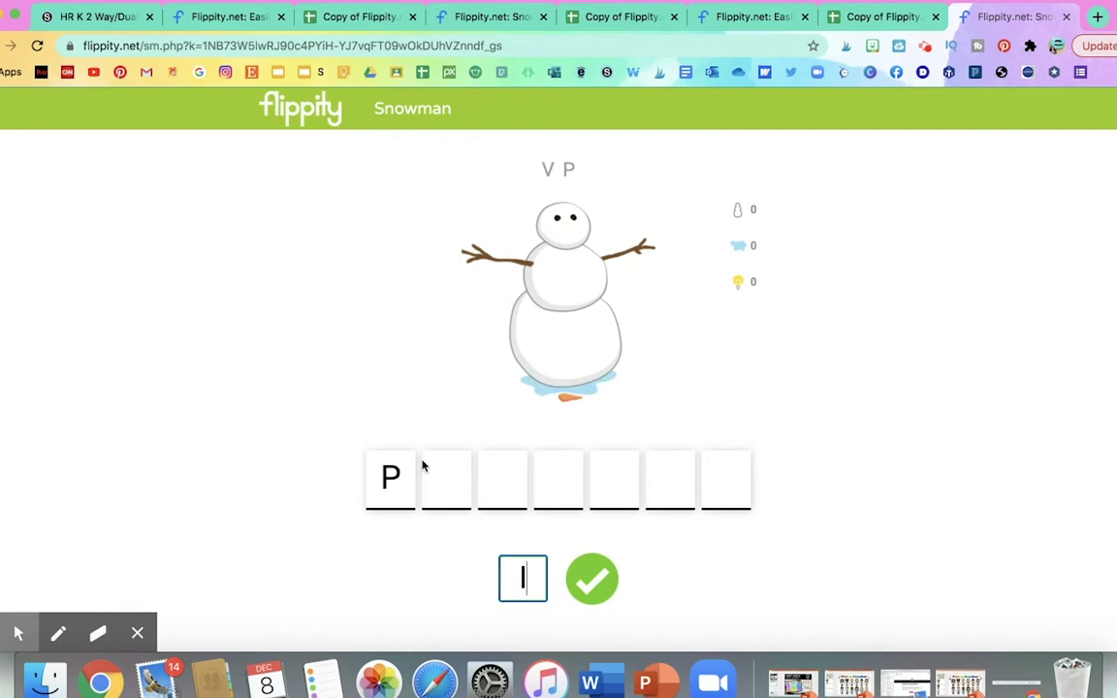
key("Return")
type("o")
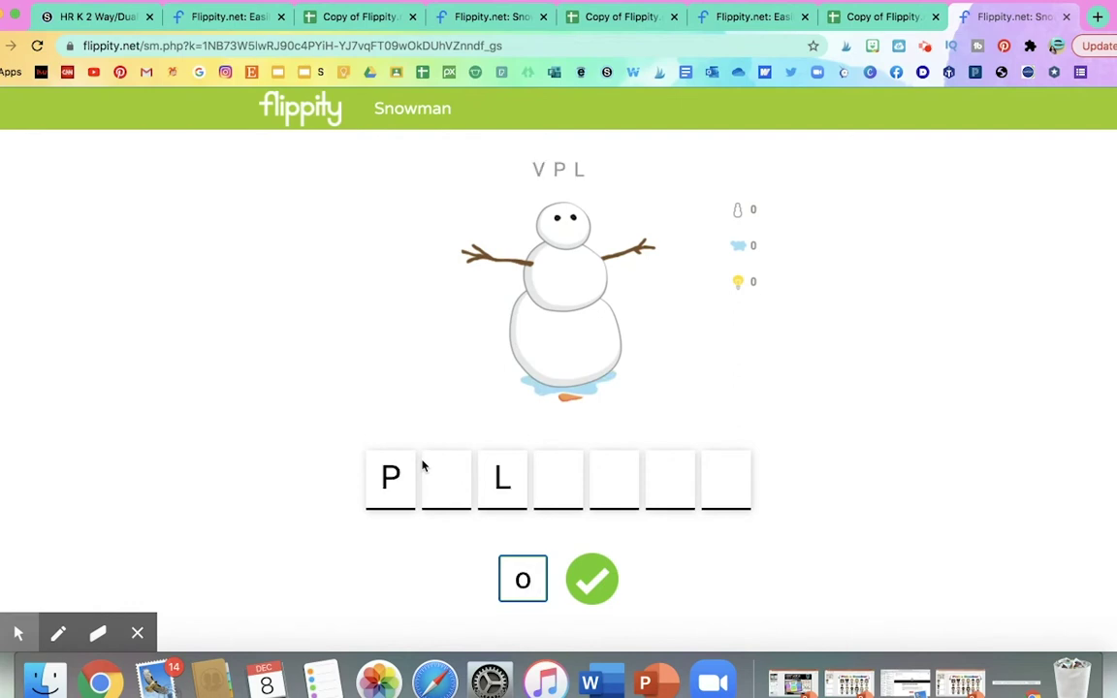
key("Return")
type("y")
key("Return")
type("g")
key("Return")
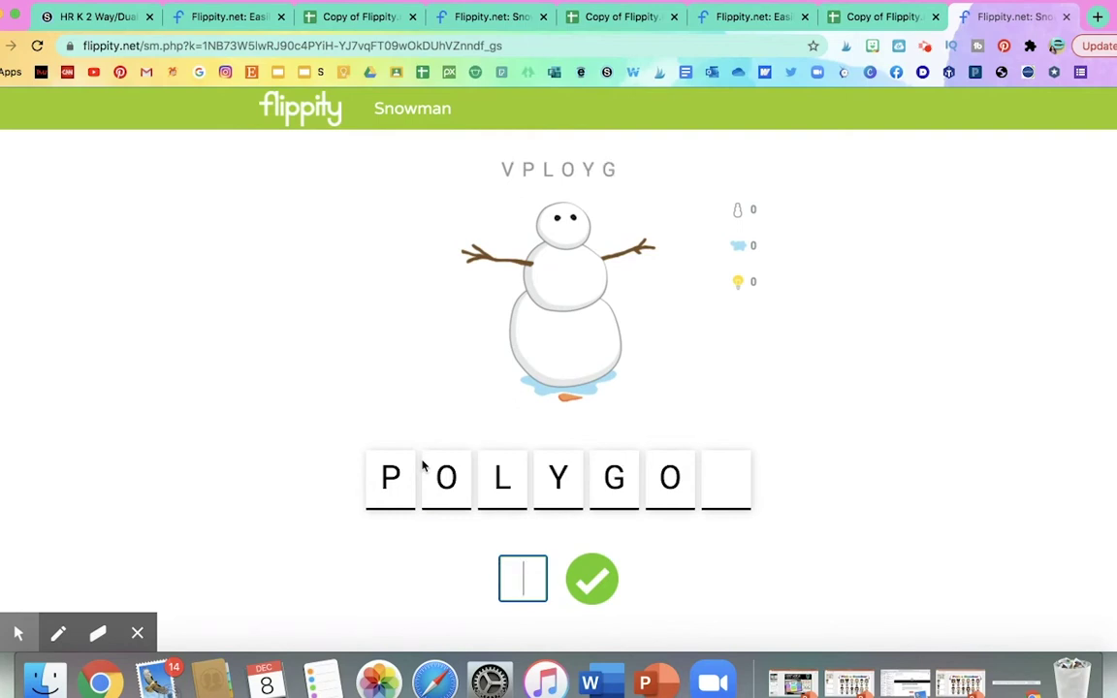
type("s")
key("Return")
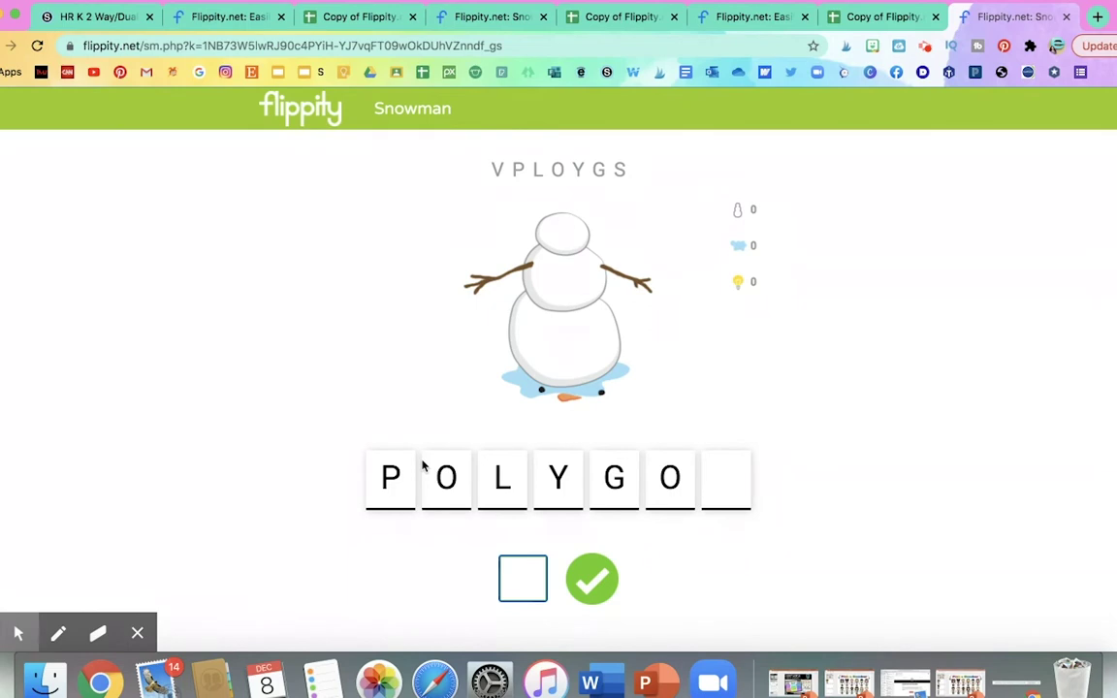
type("f")
key("Return")
key("Return")
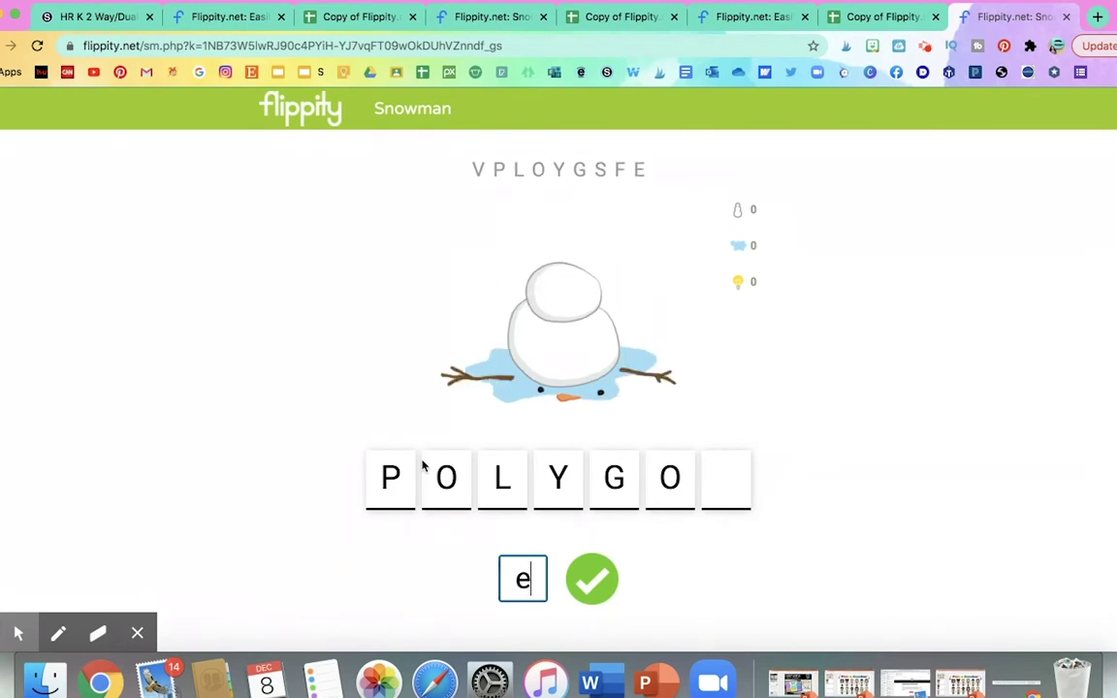
key("Return")
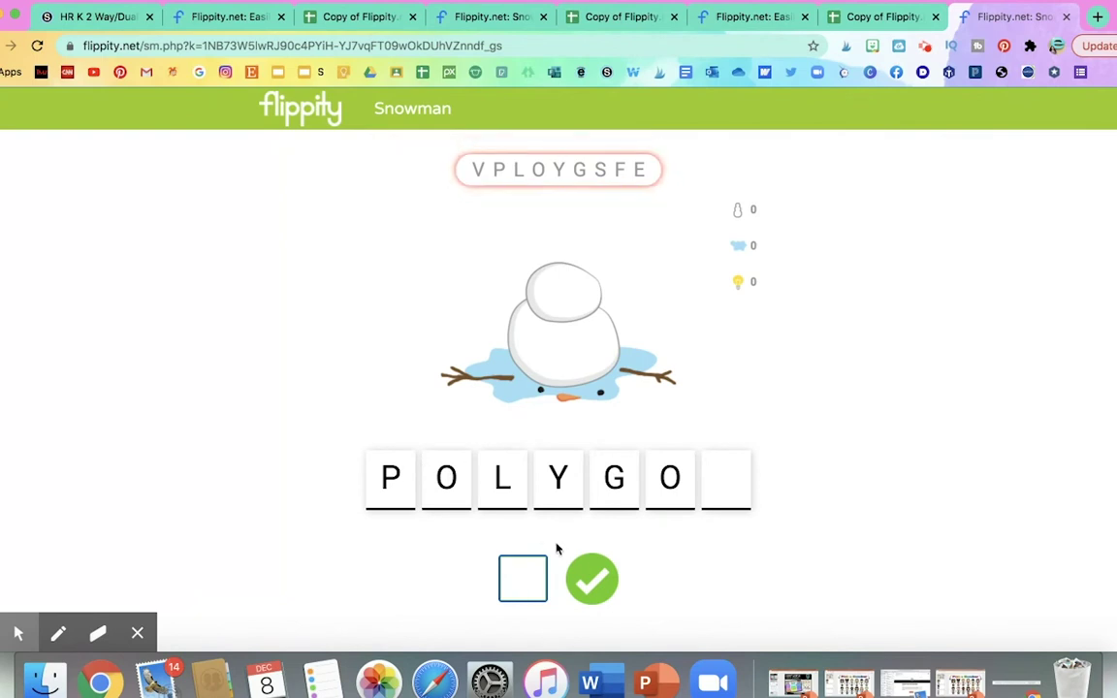
type("n")
key("Return")
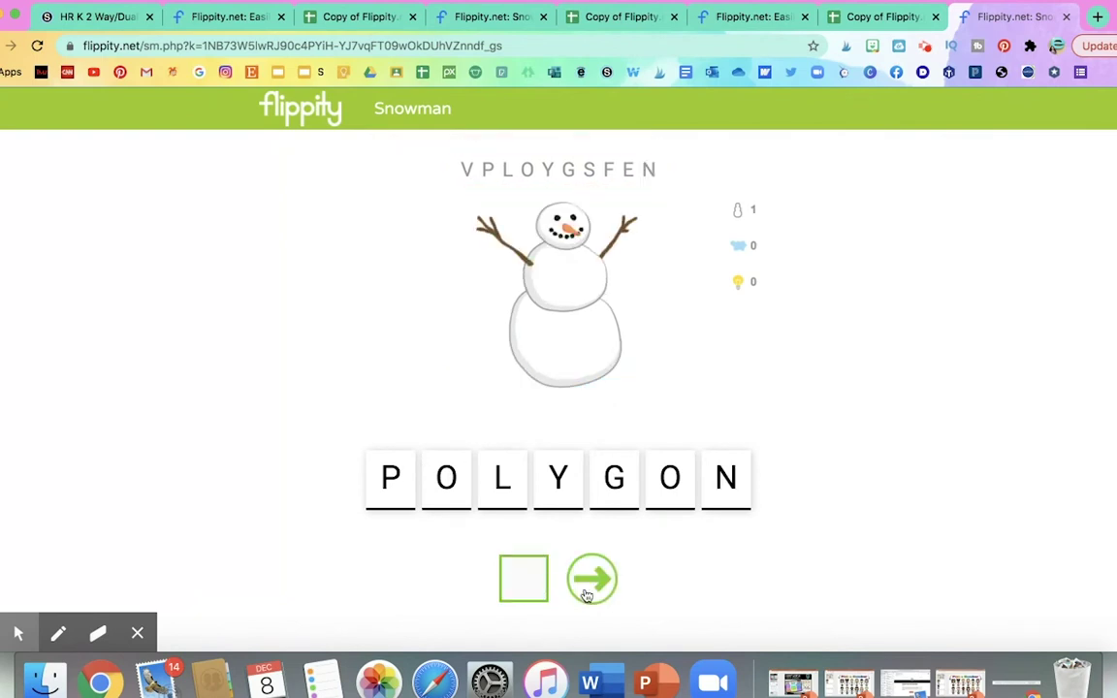
Step: Solve the next word SHAPE, then load the eight-letter puzzle
left_click(591, 585)
type("S")
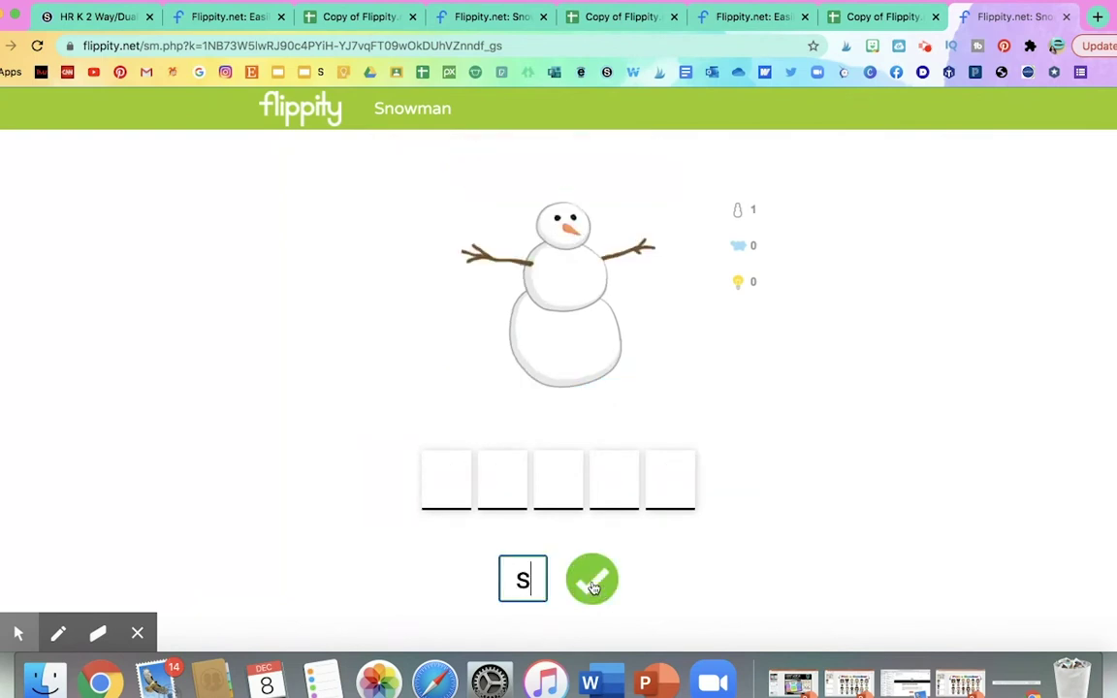
key("Return")
type("y")
key("Return")
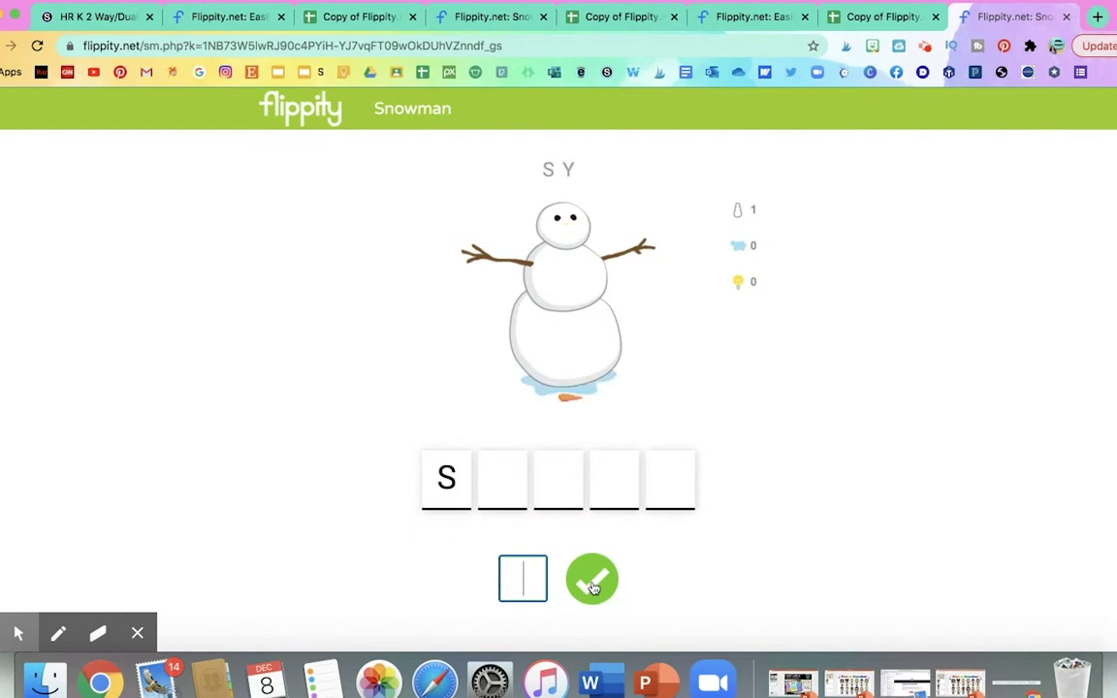
type("i")
key("Return")
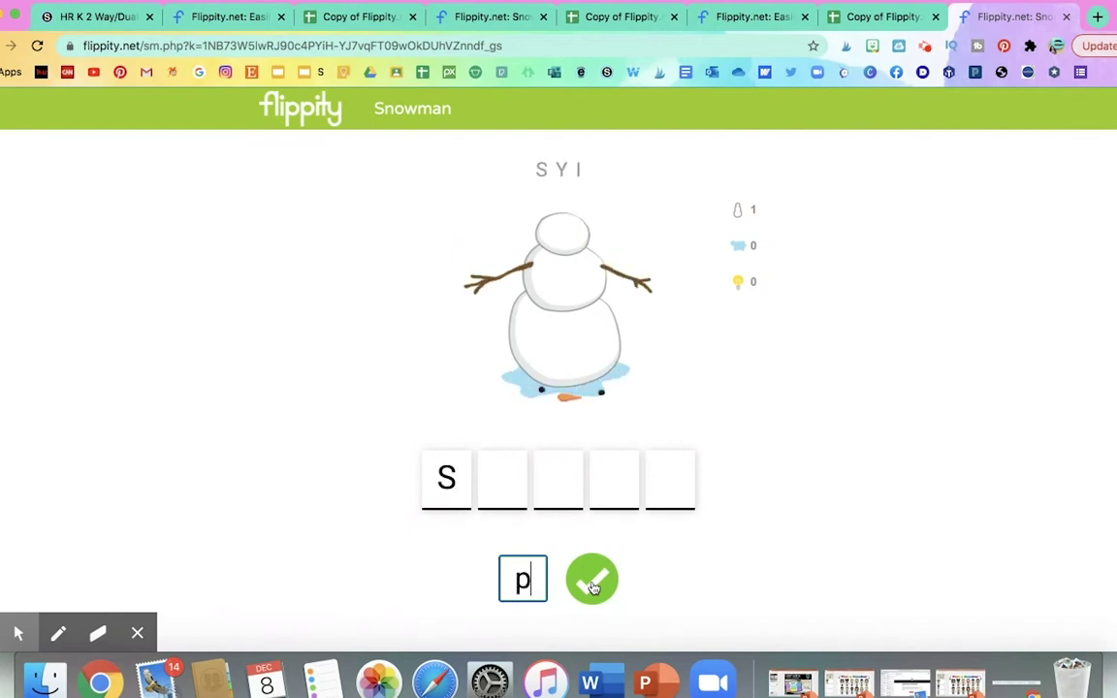
key("Return")
key("Return")
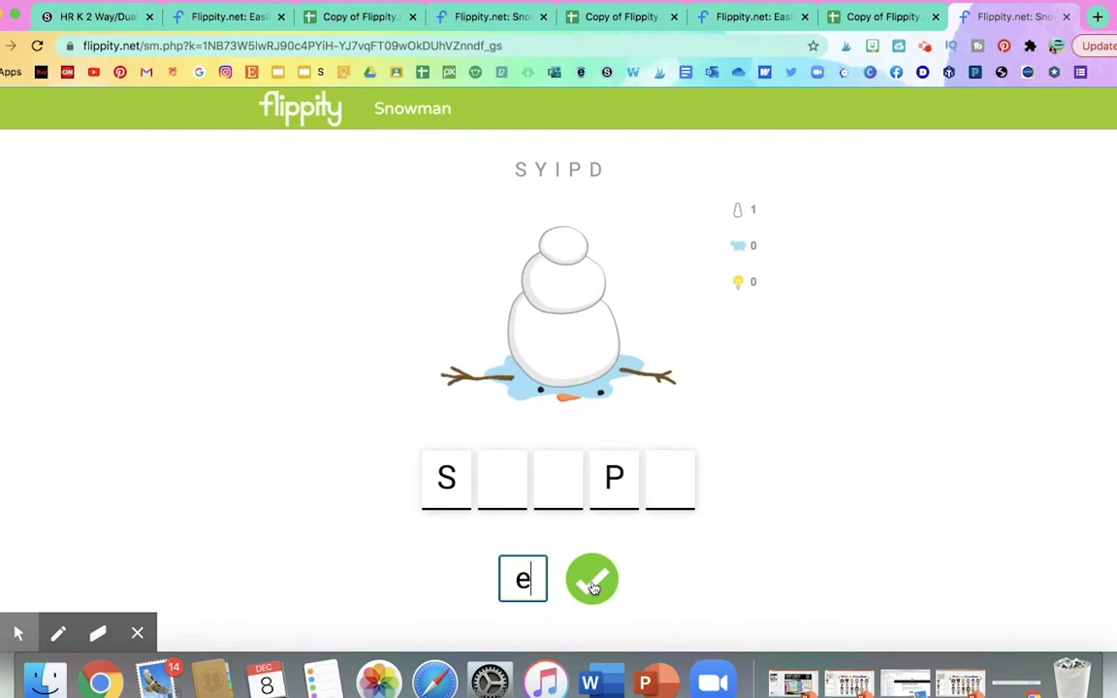
key("Return")
type("h")
key("Return")
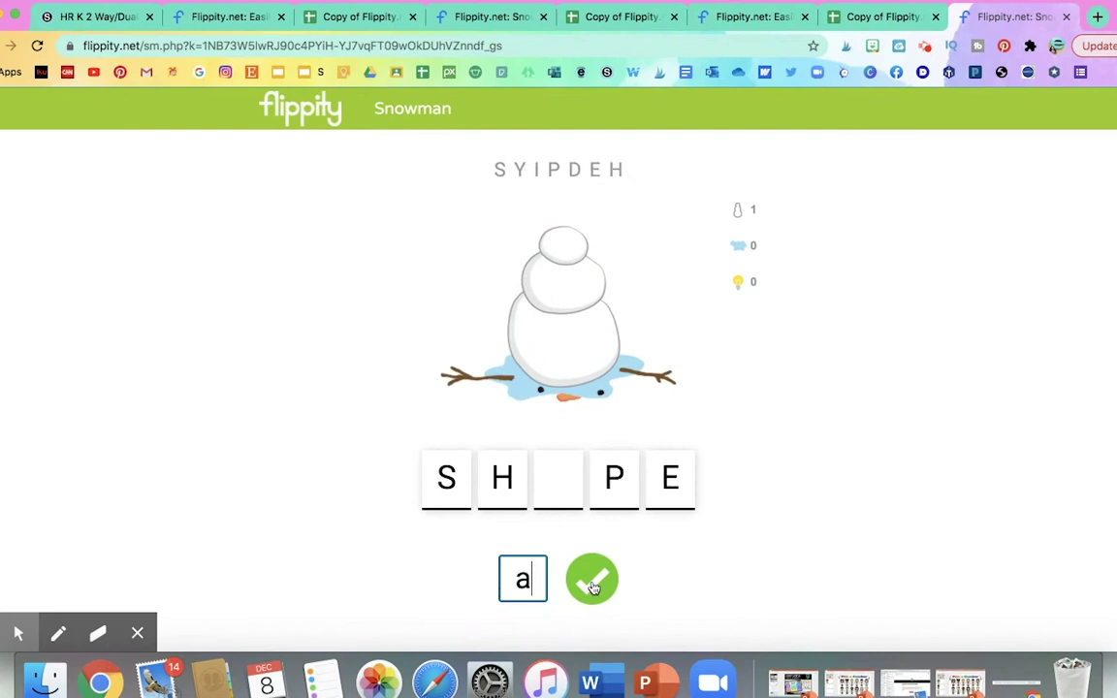
left_click(593, 587)
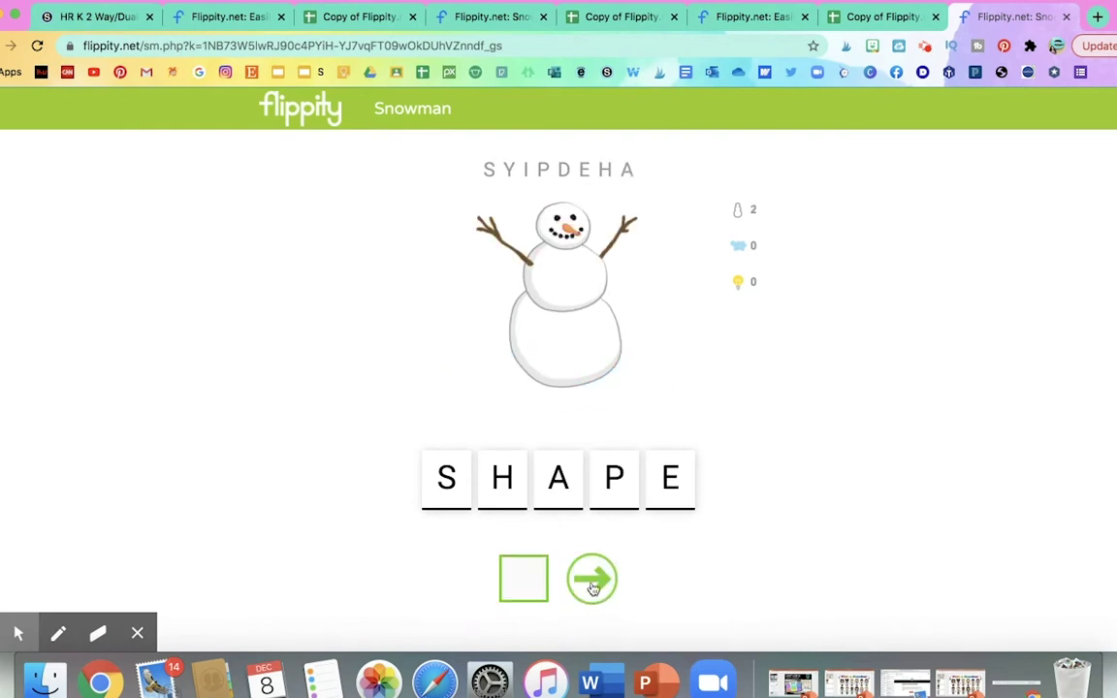
left_click(592, 586)
Step: Reveal the hint for the eight-letter word and guess the letters V and E
scroll(528, 581, "down", 2)
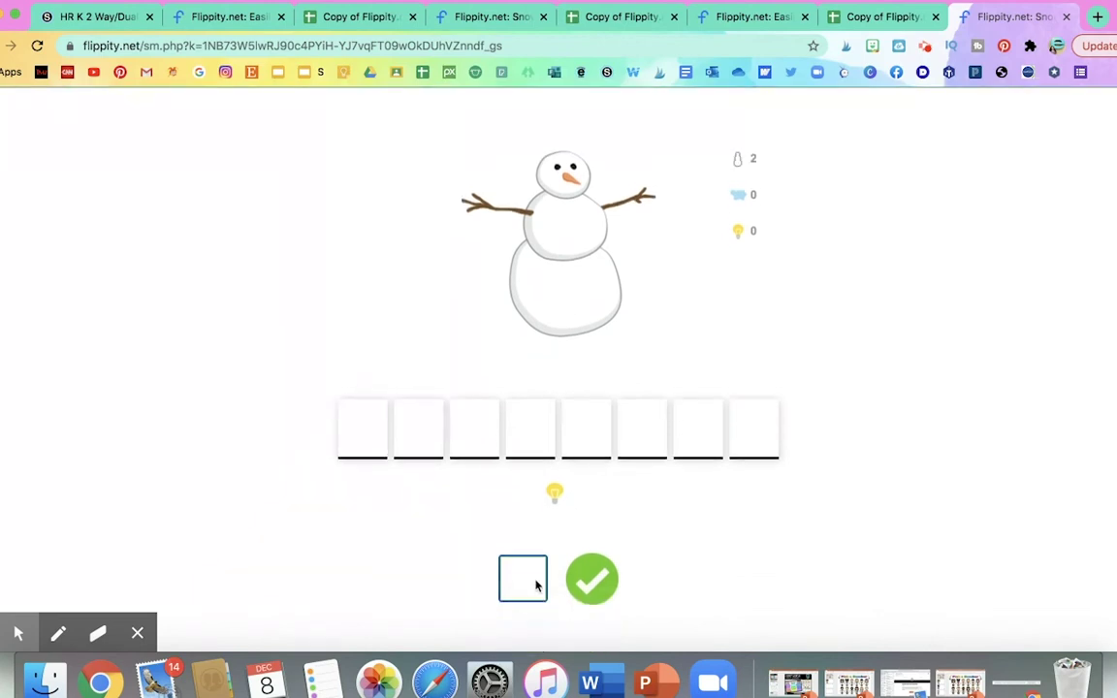
left_click(555, 483)
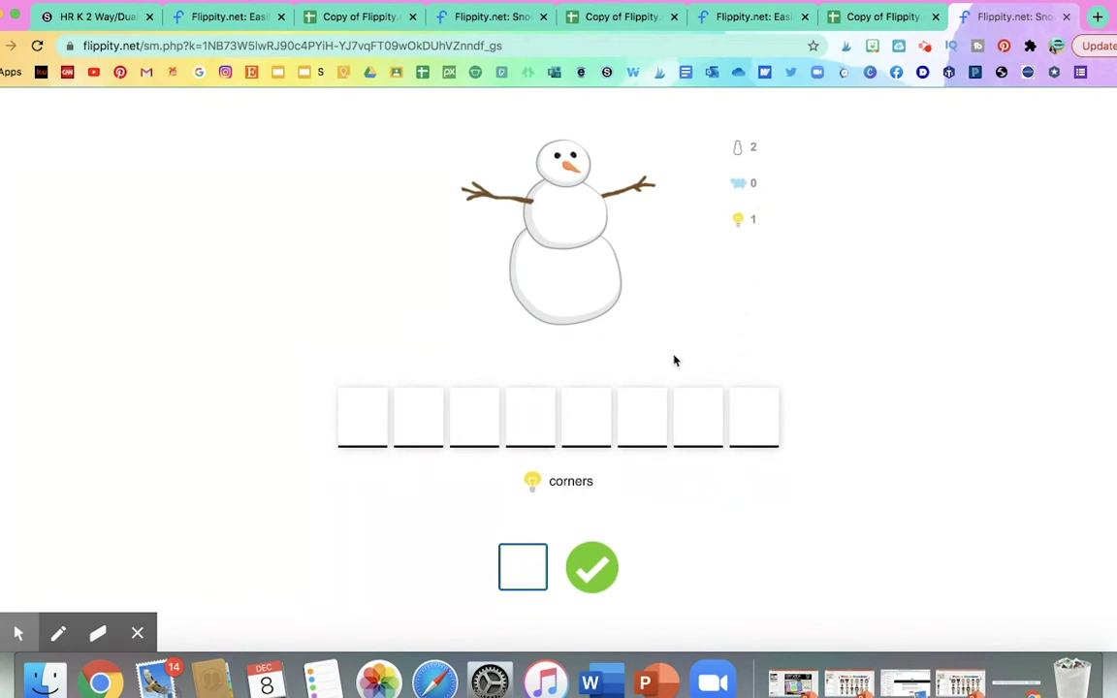
type("V")
key("Return")
type("e")
key("Return")
Step: Guess P, R, H and W, filling in R while misses melt the snowman
type("p")
key("Return")
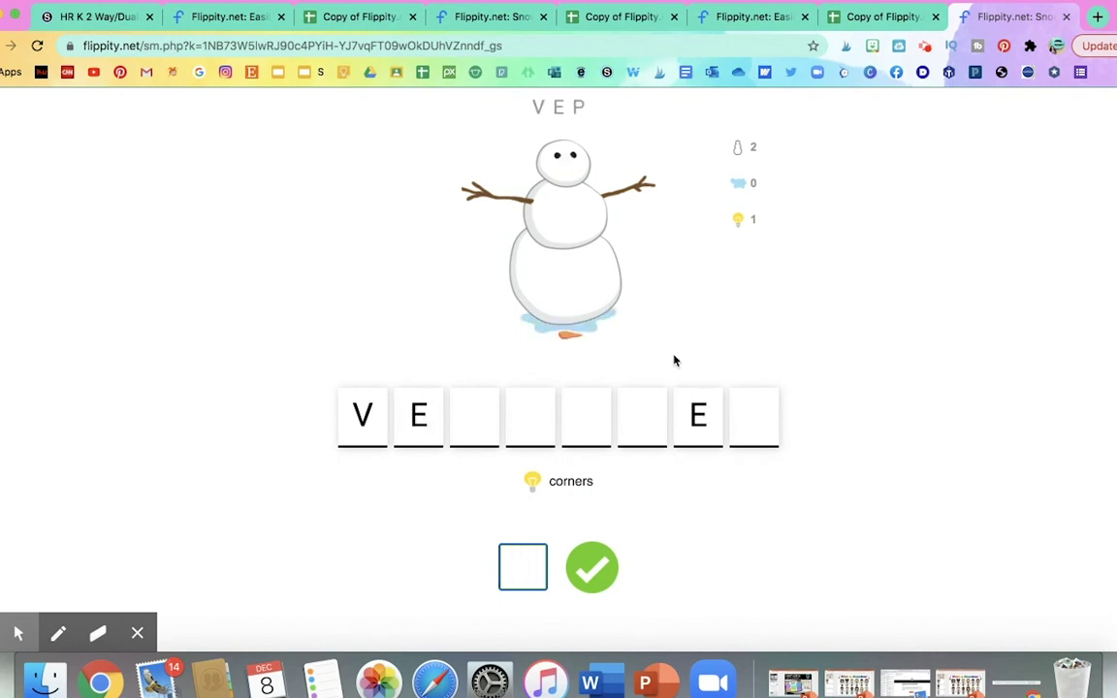
key("Return")
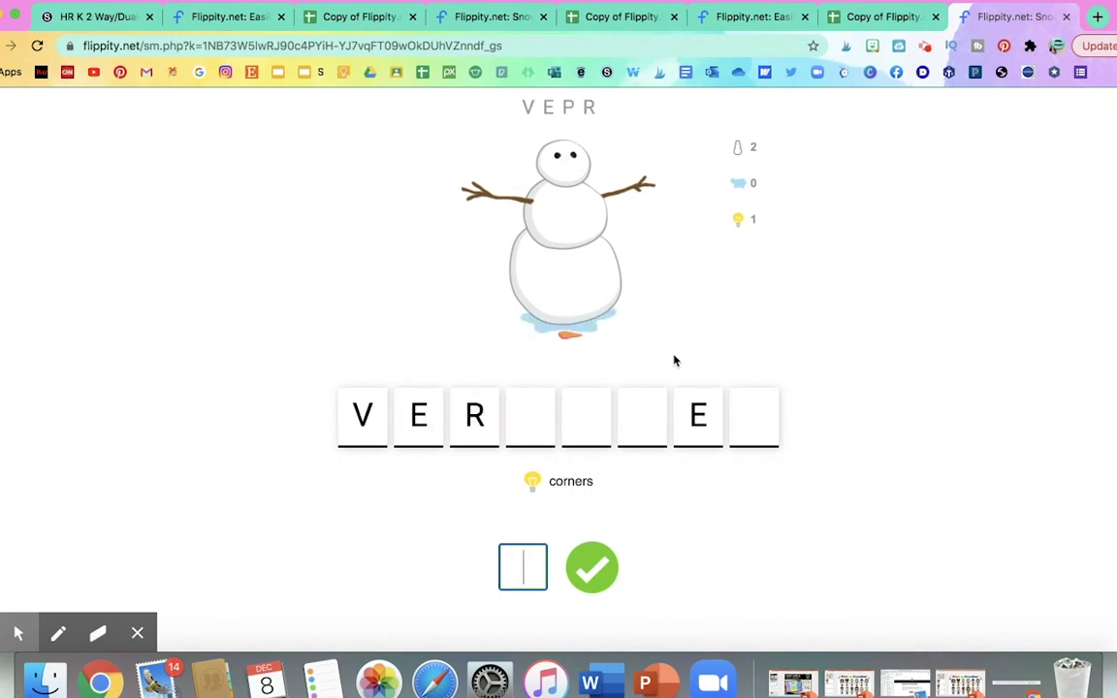
key("BackSpace")
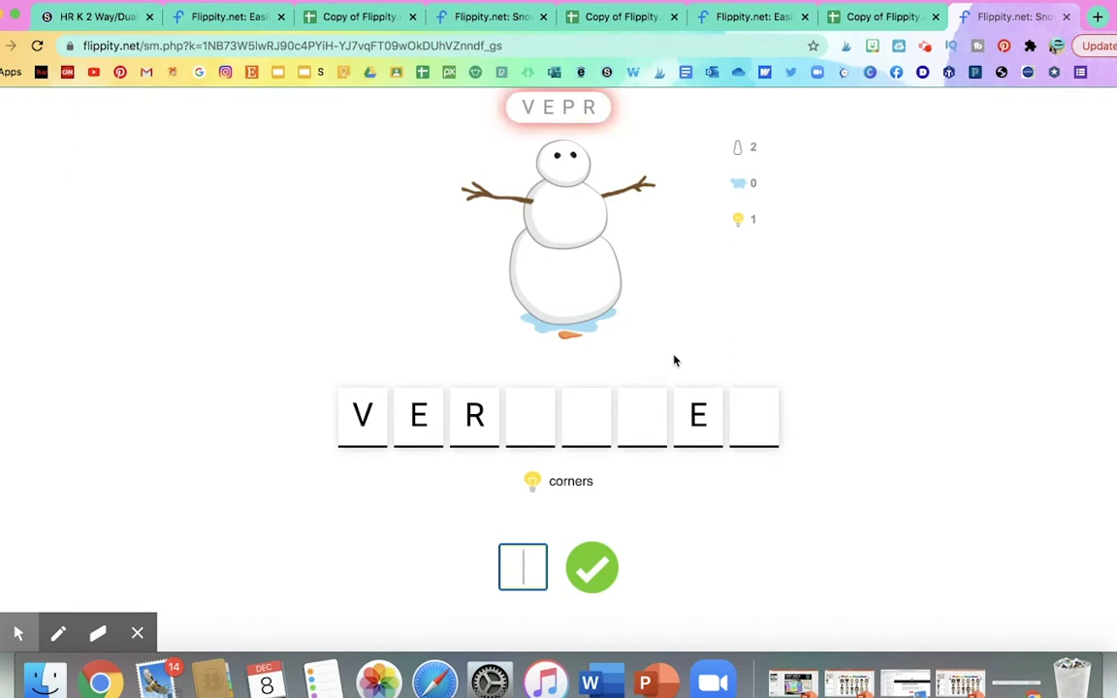
type("h")
key("Return")
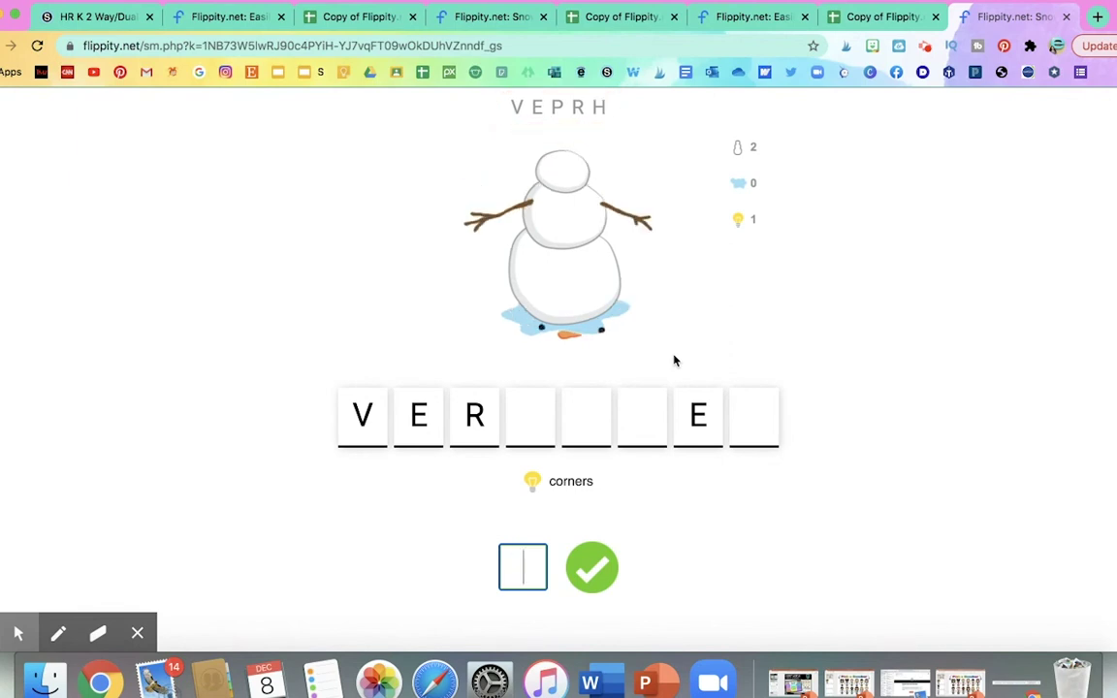
type("w")
key("Return")
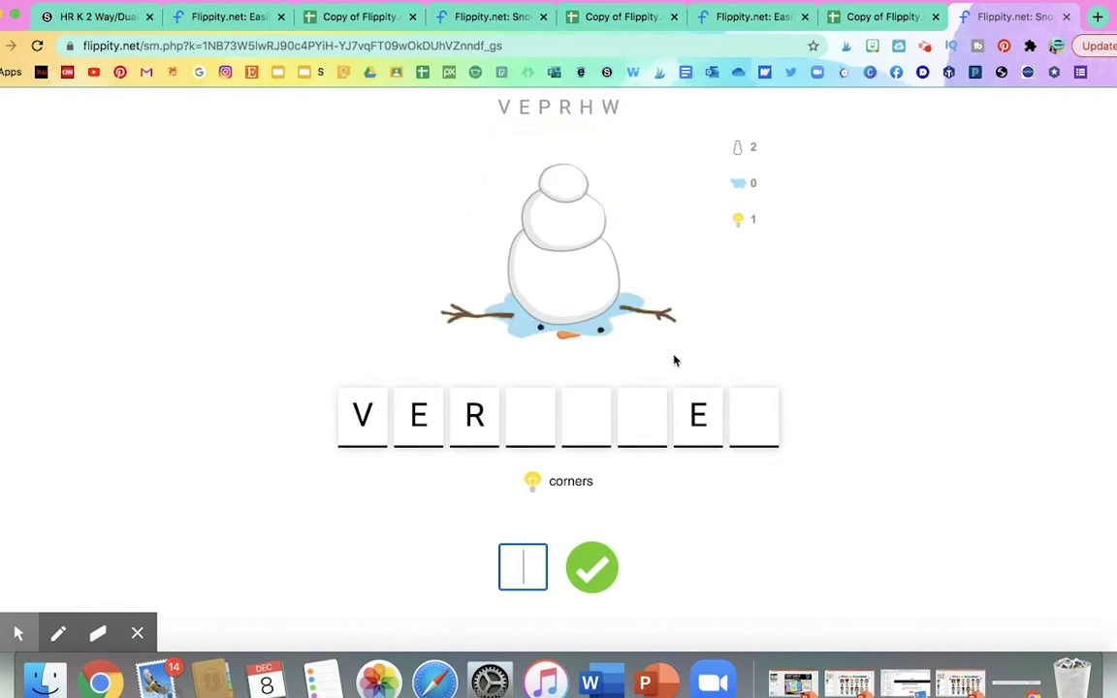